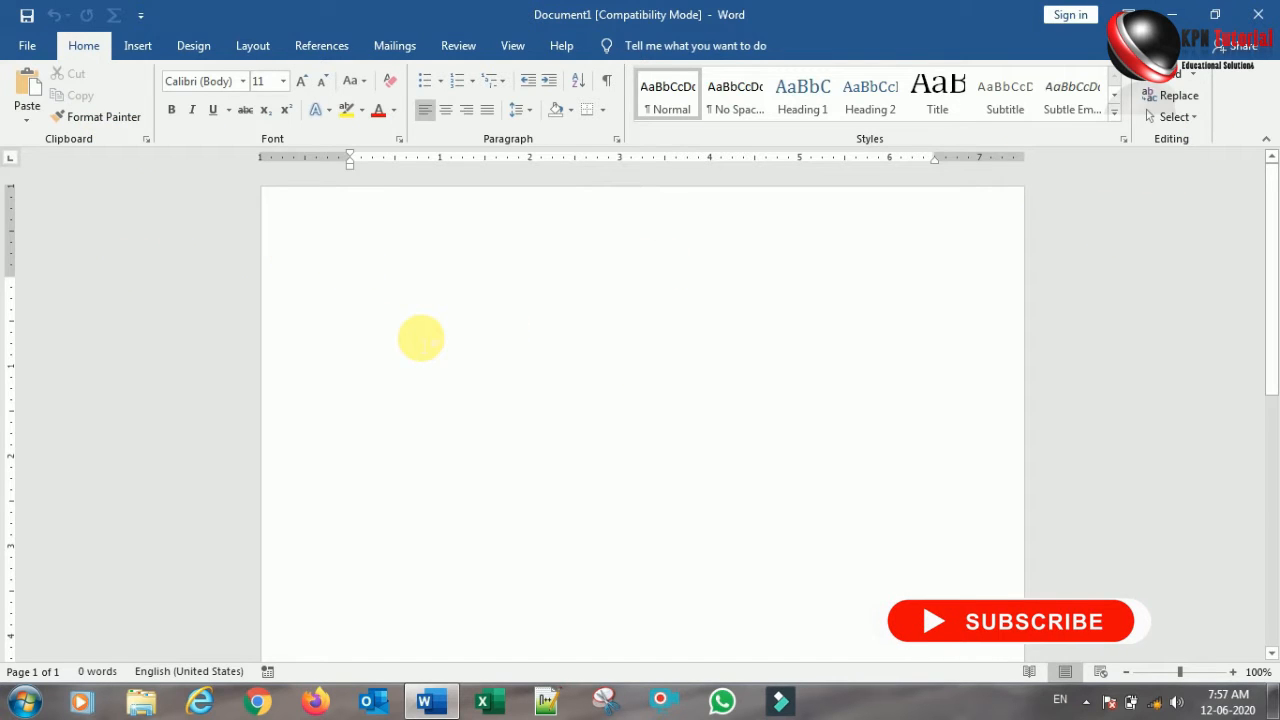
# Step: Insert the built-in Integral cover page at the start of the blank document
pyautogui.click(138, 47)
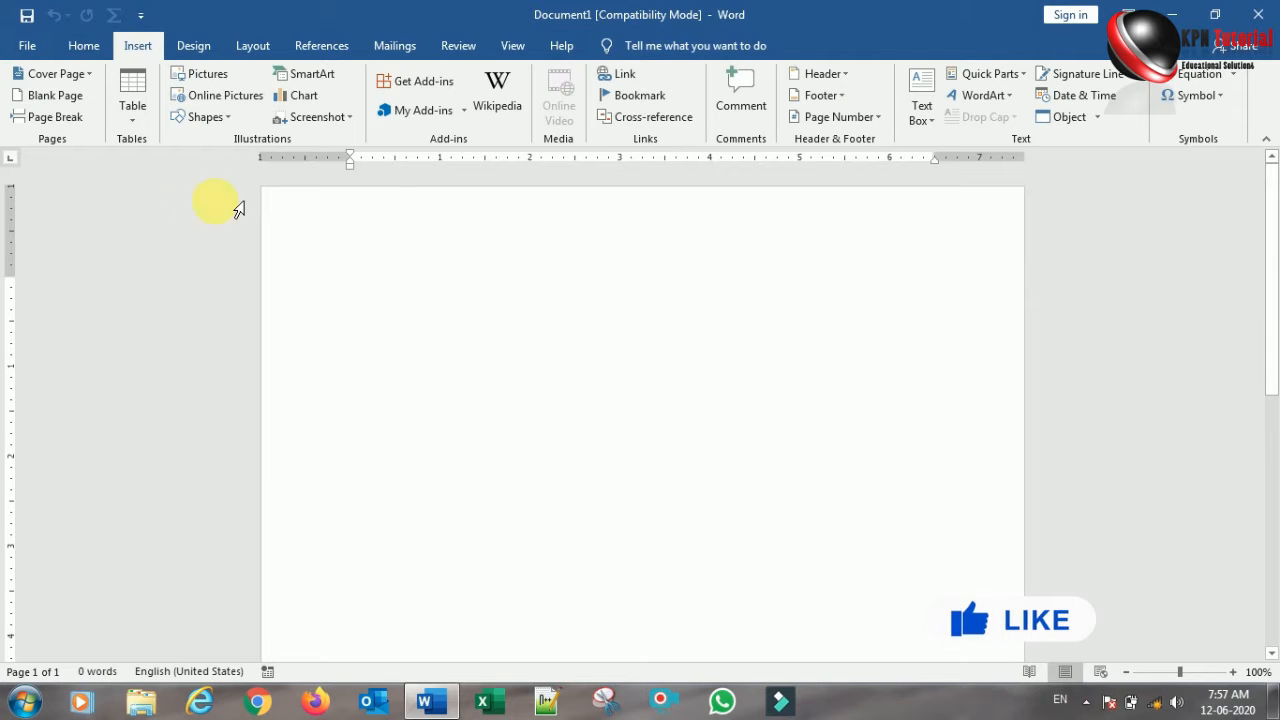
pyautogui.click(90, 74)
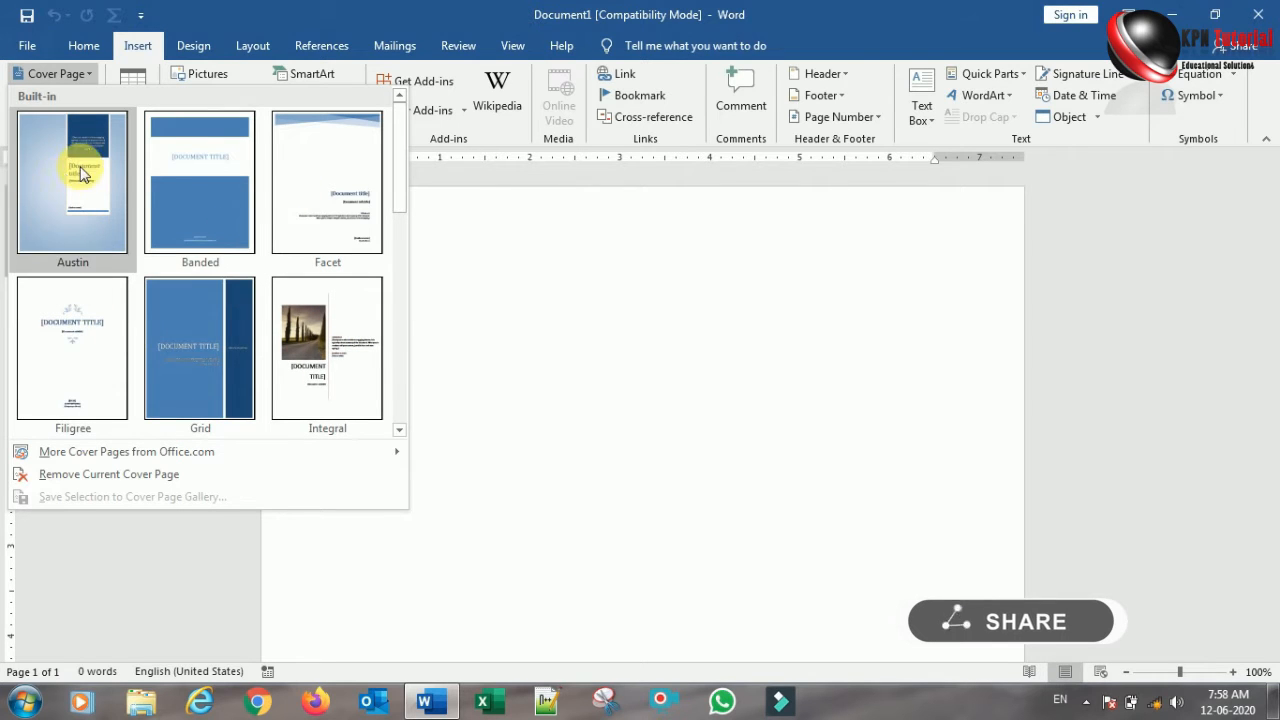
pyautogui.scroll(-5, 194, 332)
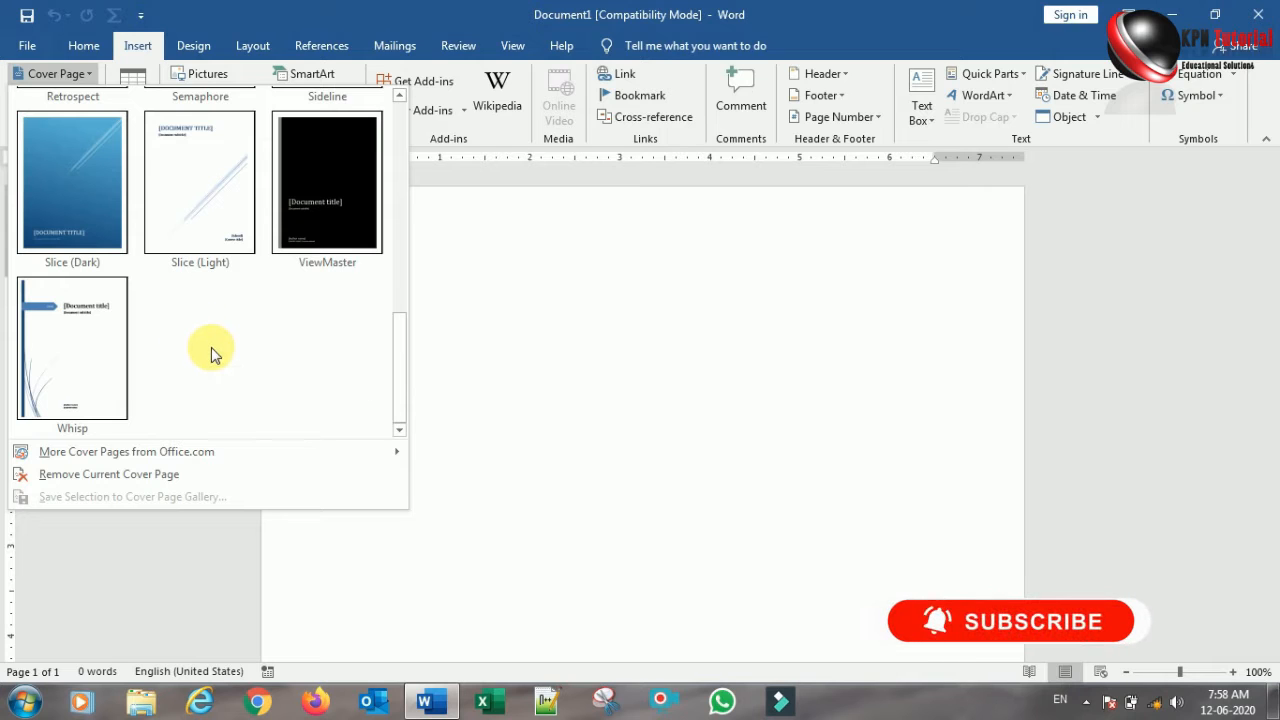
pyautogui.scroll(5, 211, 347)
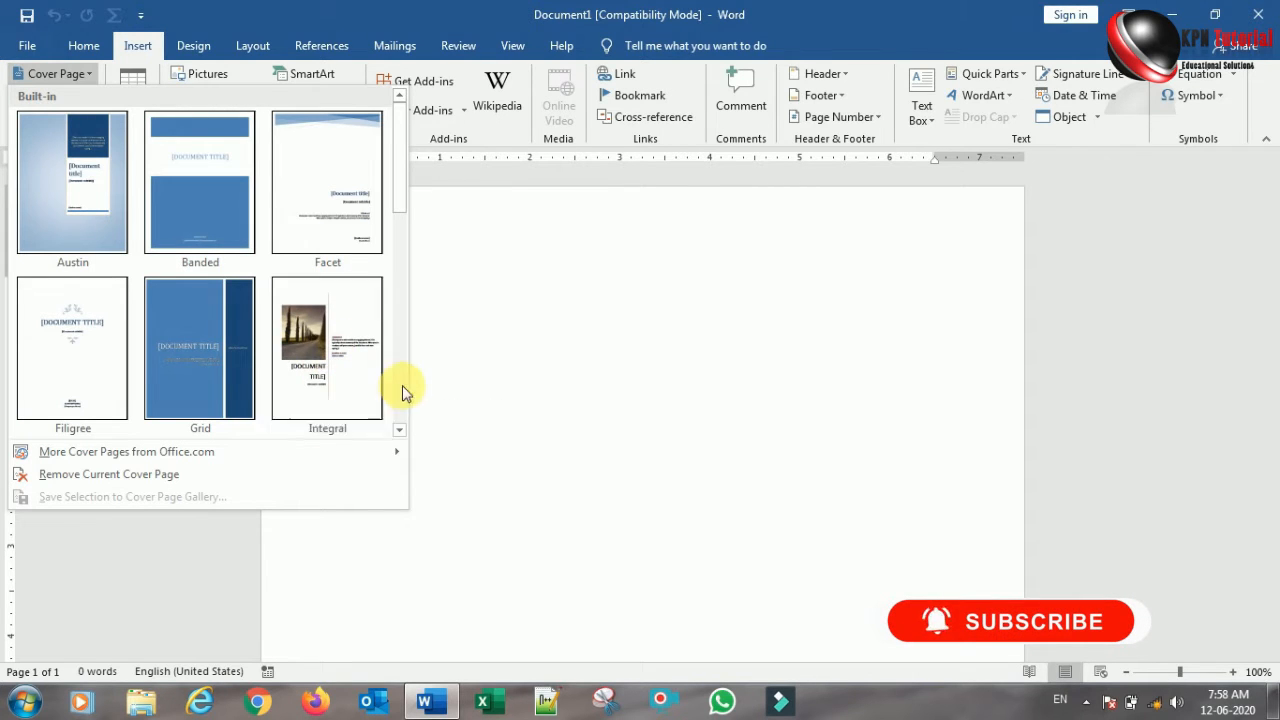
pyautogui.click(308, 346)
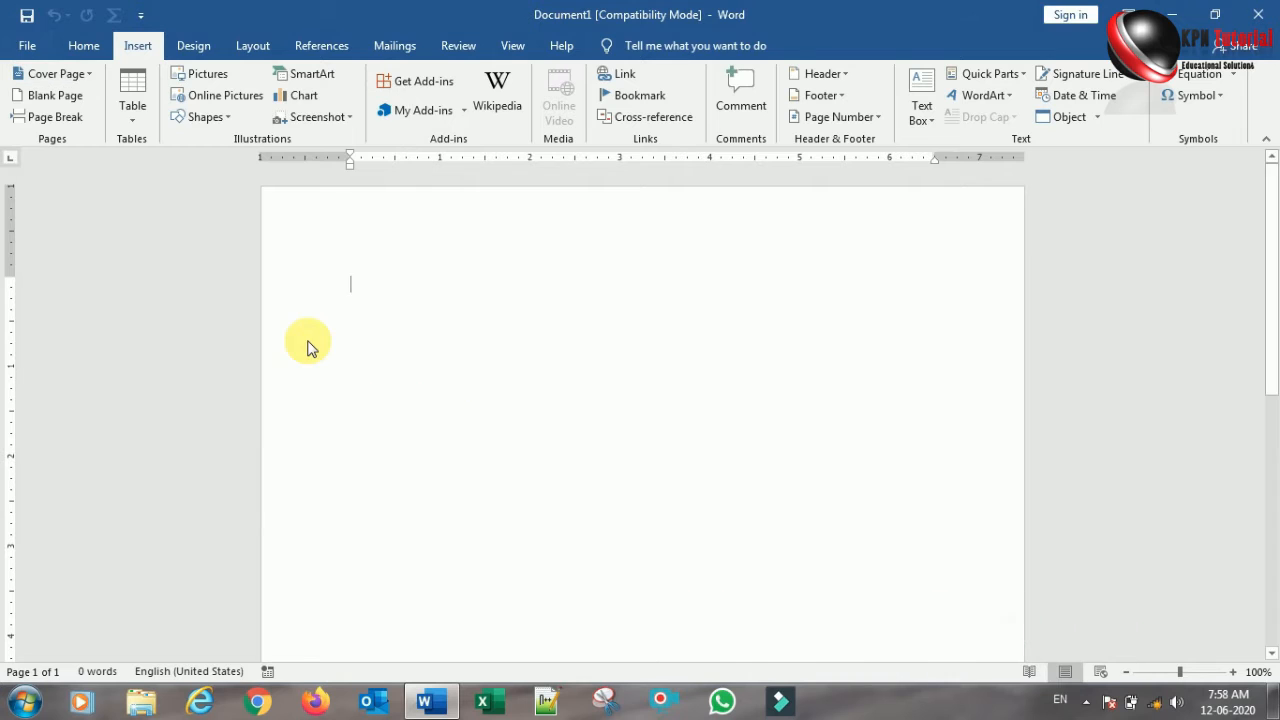
# Step: Replace the cover page's road photo with the Penguins picture from Sample Pictures and narrow it to about 3.81 inches wide
pyautogui.scroll(-3, 315, 347)
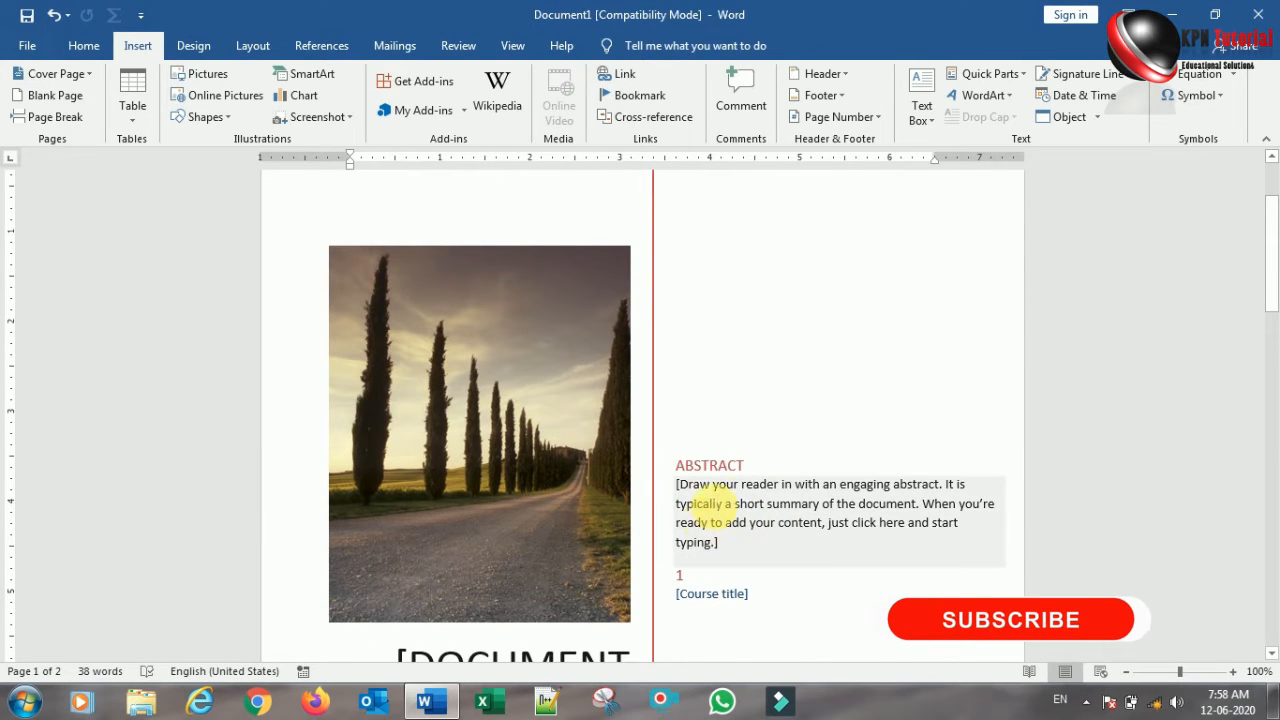
pyautogui.scroll(-3, 767, 480)
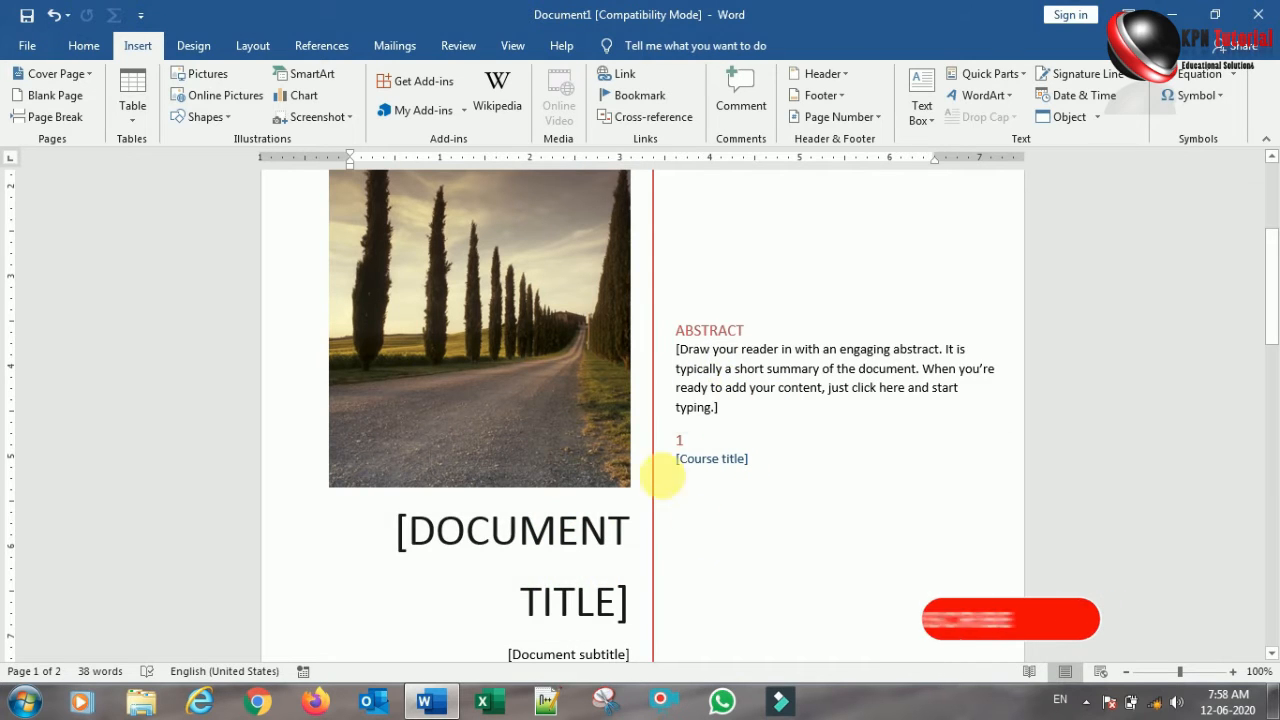
pyautogui.scroll(3, 475, 498)
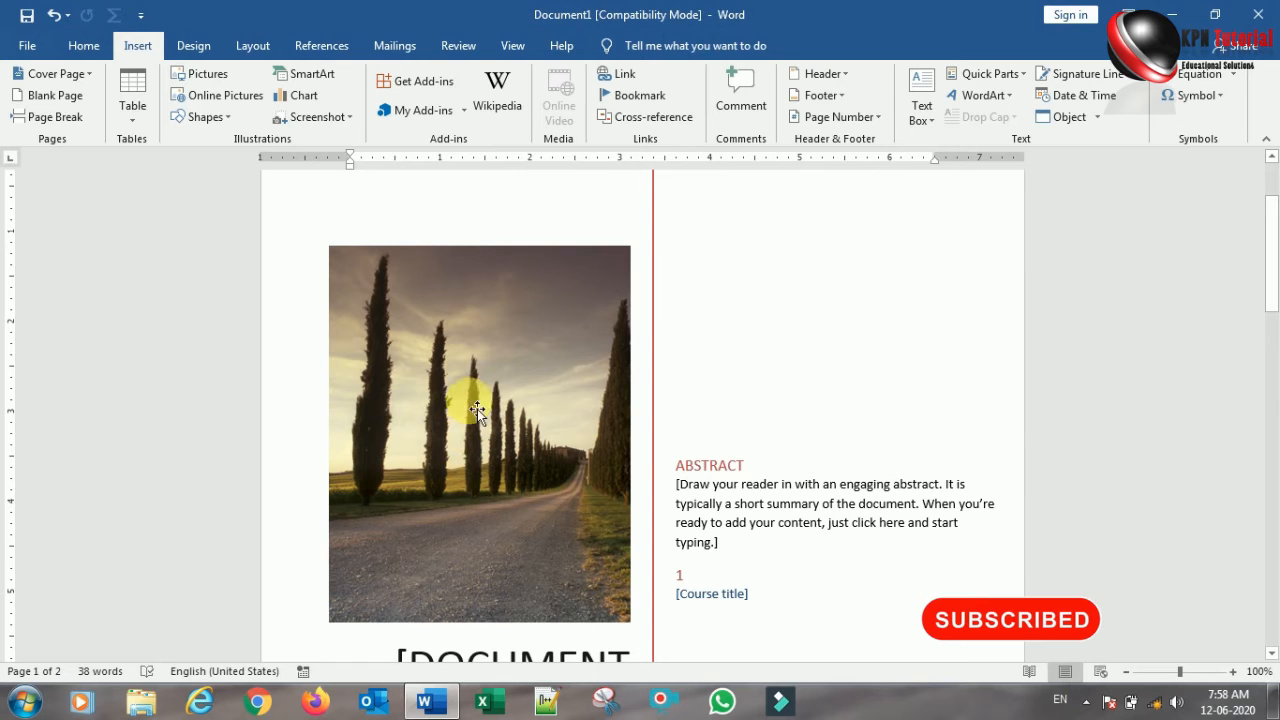
pyautogui.click(485, 404)
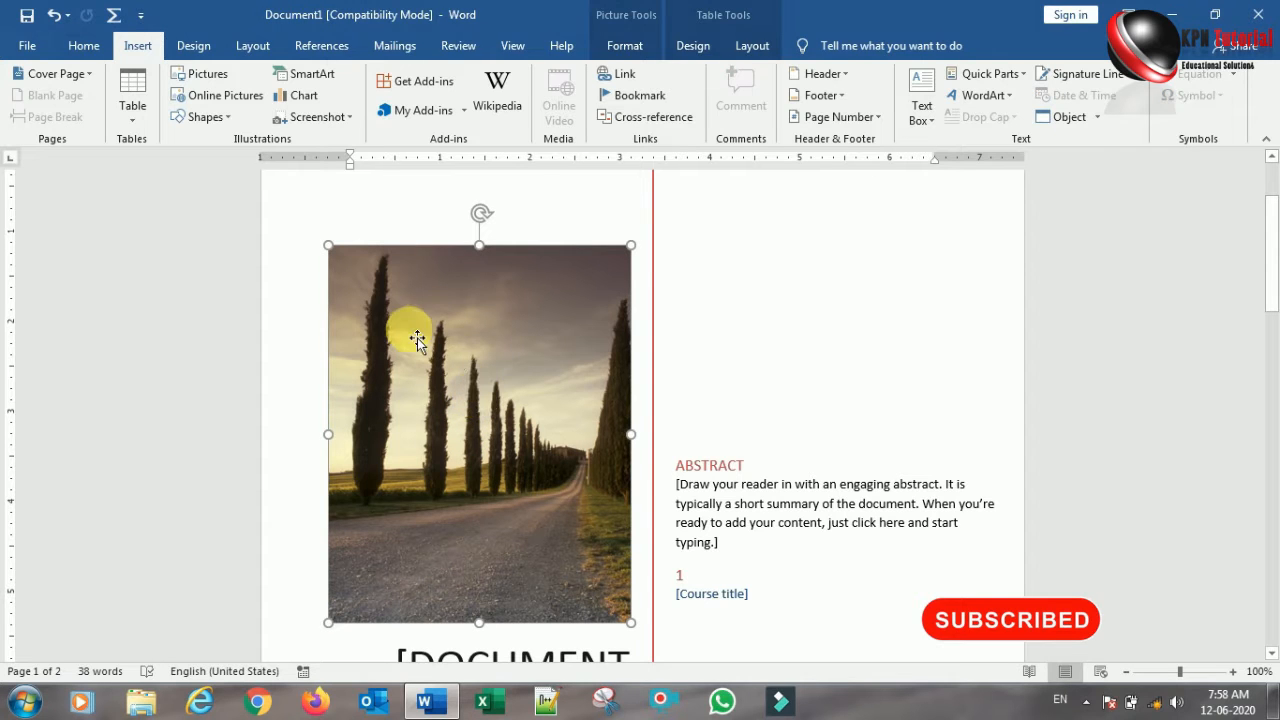
pyautogui.click(195, 79)
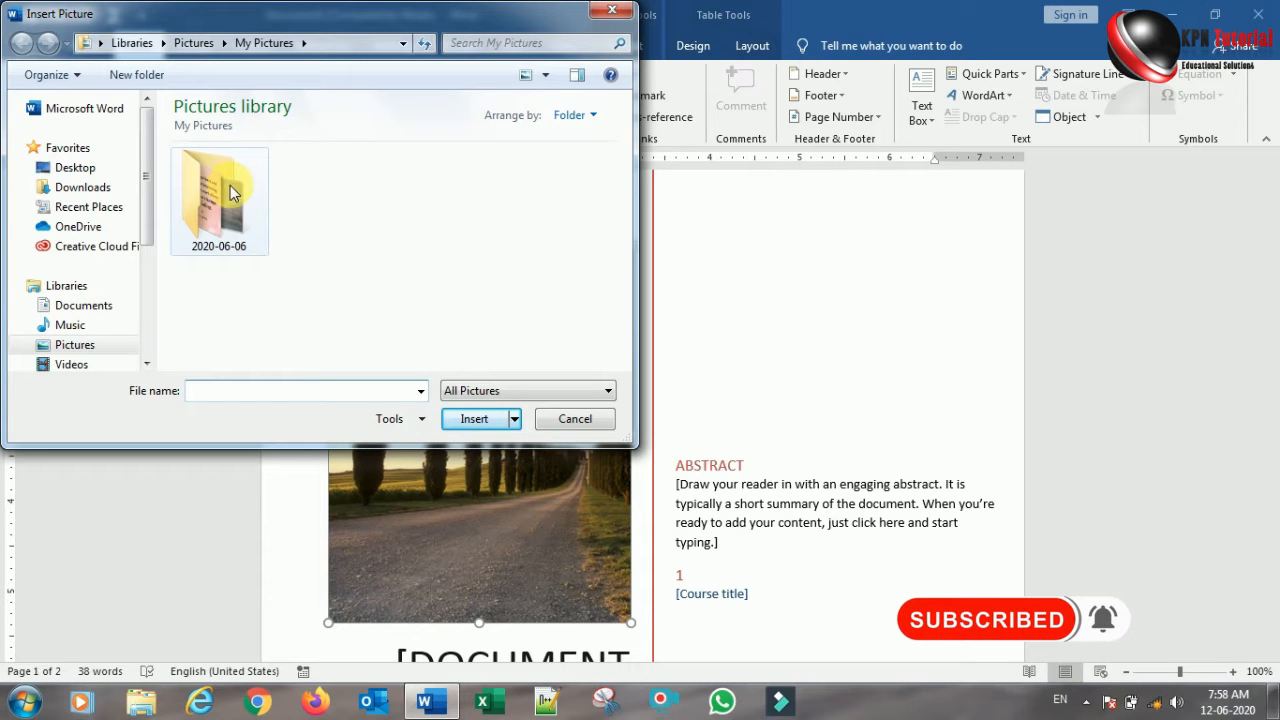
pyautogui.click(78, 345)
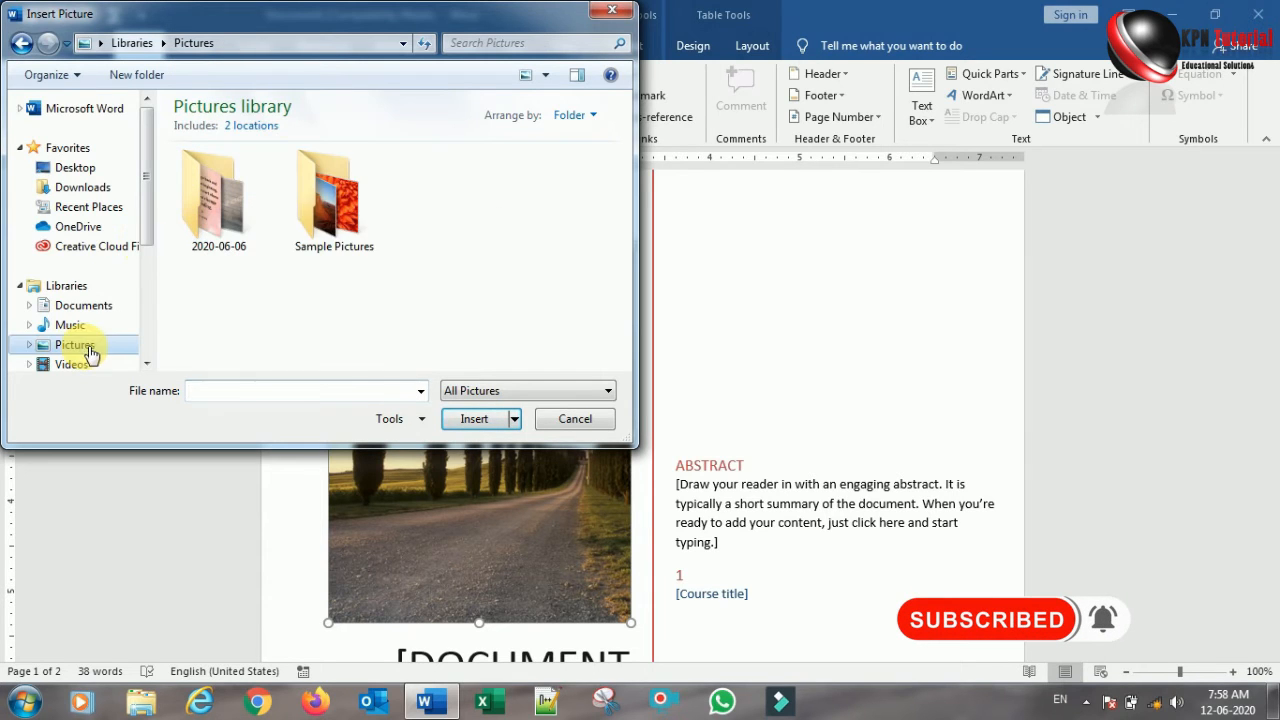
pyautogui.doubleClick(325, 215)
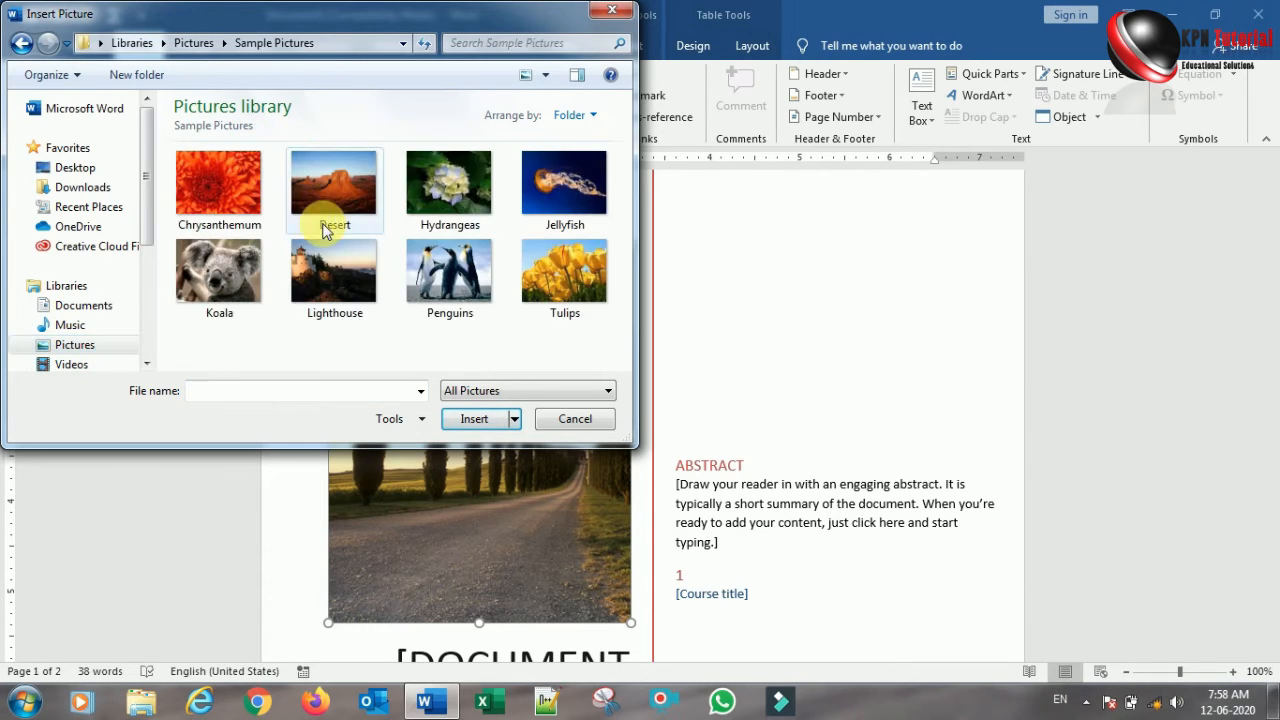
pyautogui.click(450, 265)
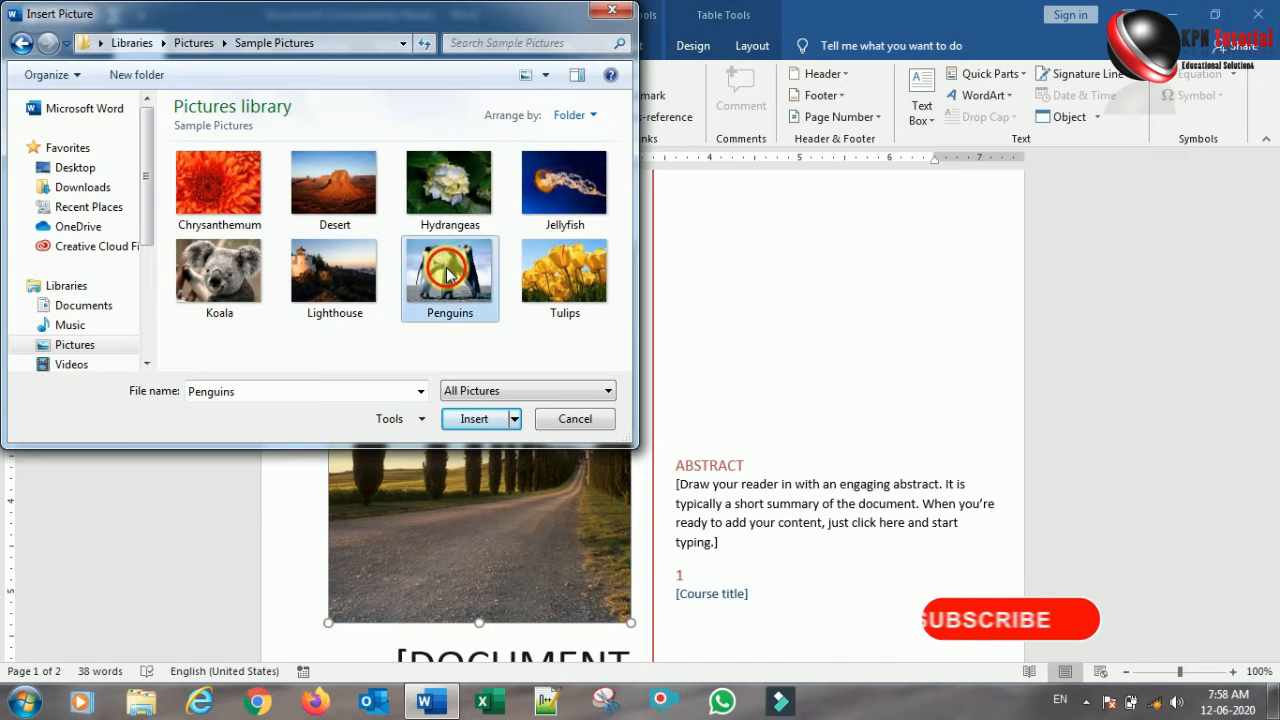
pyautogui.click(468, 419)
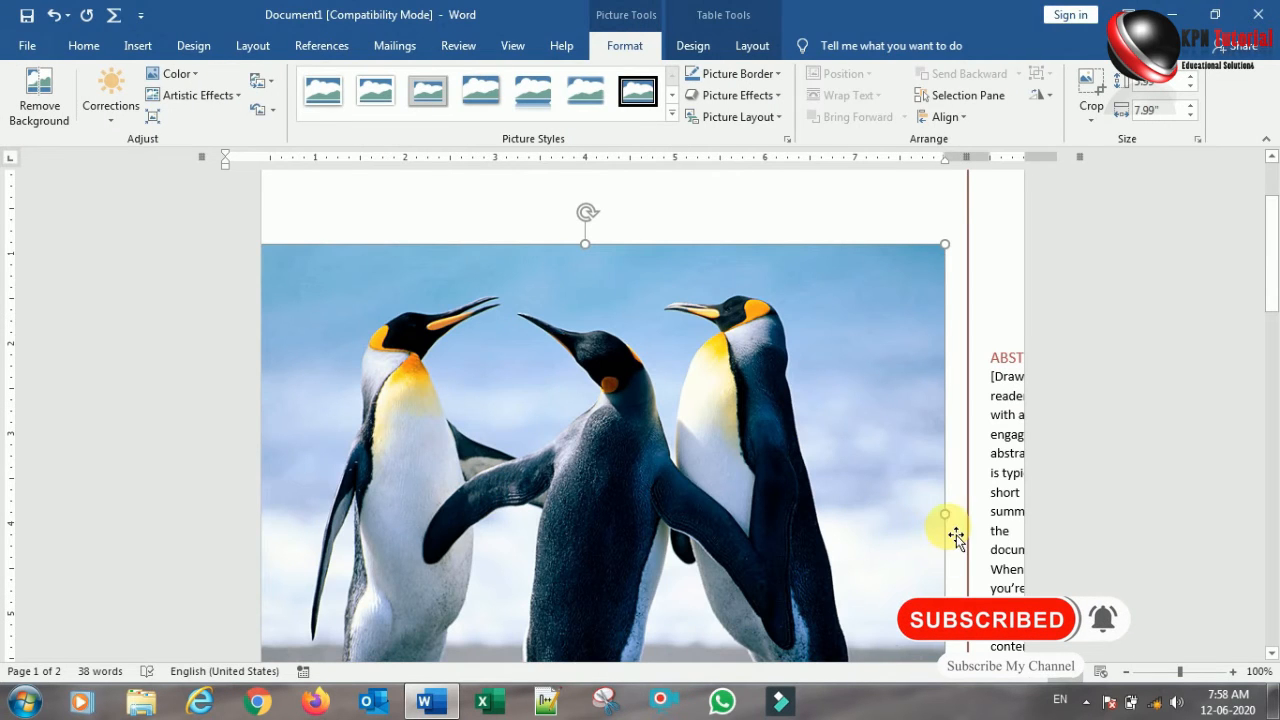
pyautogui.moveTo(953, 518); pyautogui.dragTo(578, 537)
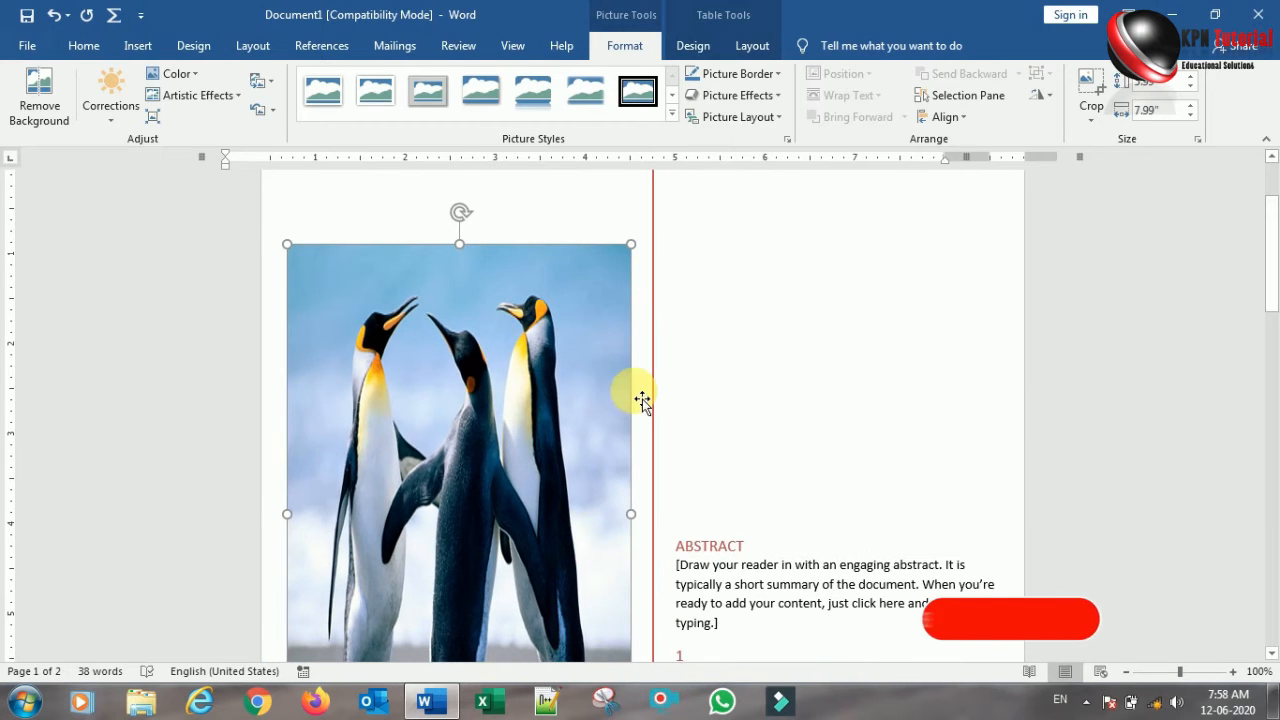
# Step: Place the insertion point on the blank second page, after the cover page
pyautogui.scroll(-4, 800, 346)
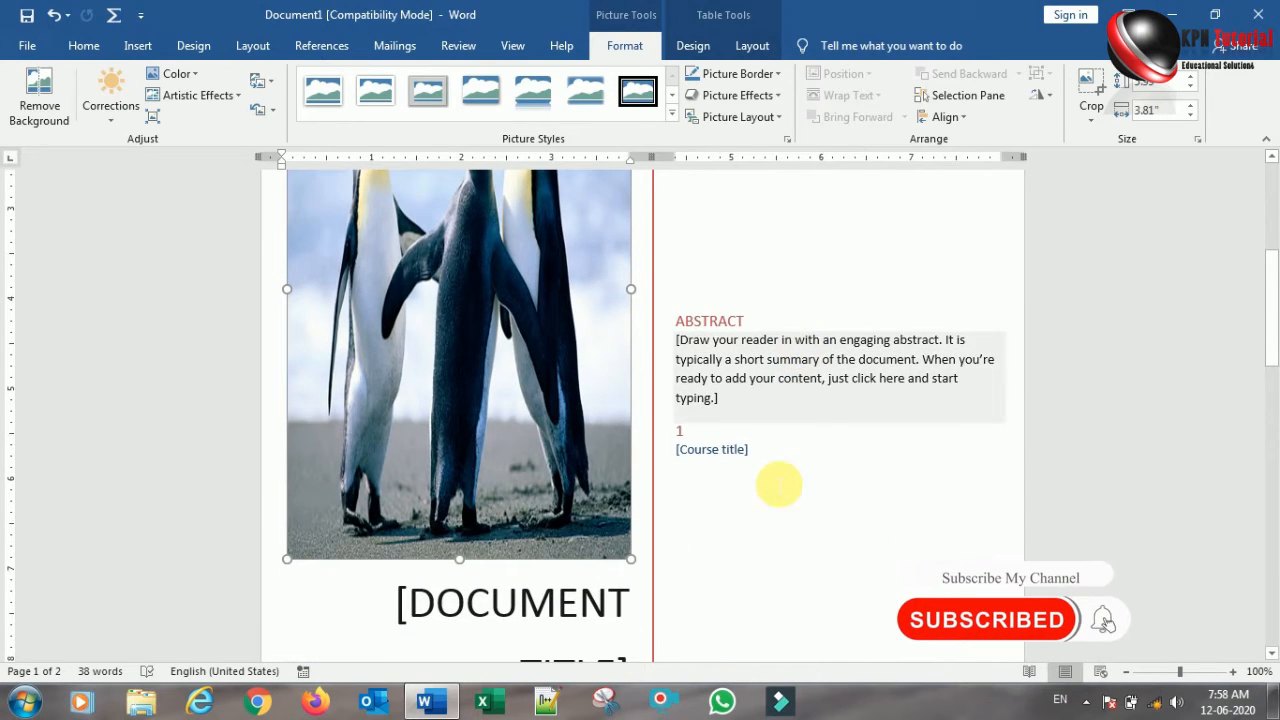
pyautogui.scroll(-5, 780, 513)
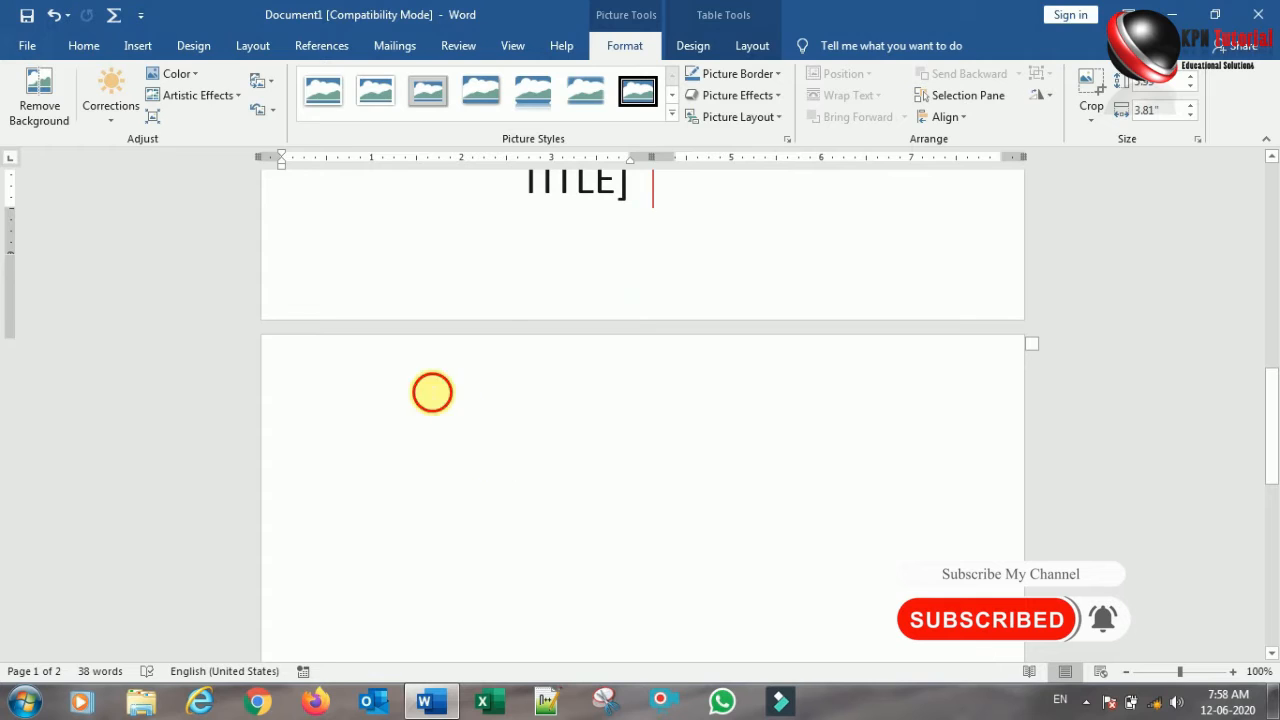
pyautogui.click(431, 391)
# Step: Insert an empty table of six columns and five rows on the second page, and undo the insertion
pyautogui.click(135, 46)
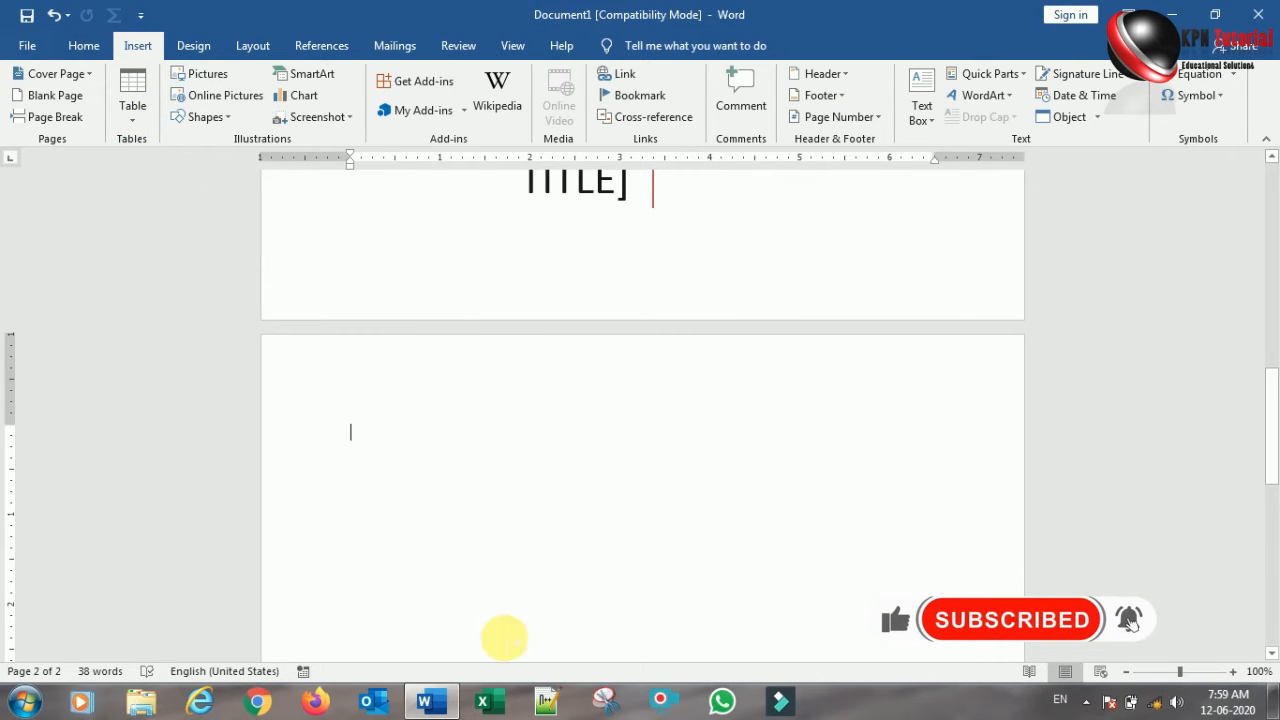
pyautogui.click(131, 118)
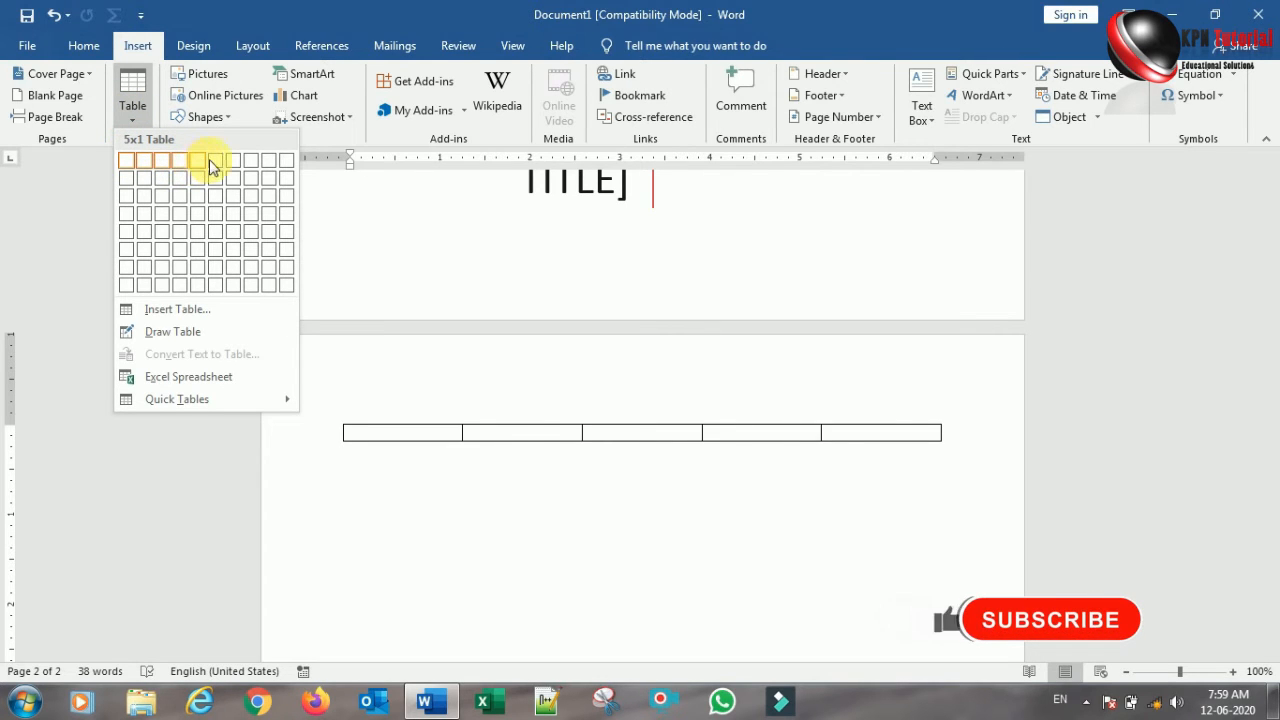
pyautogui.click(221, 237)
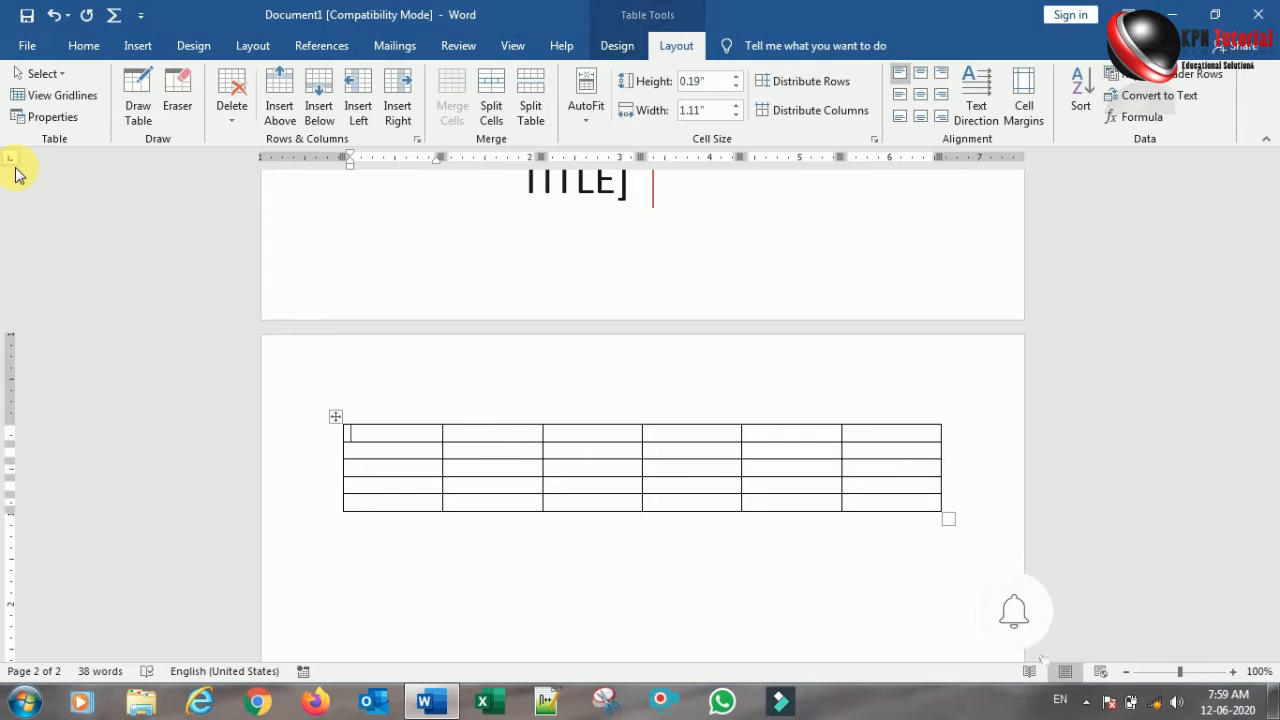
pyautogui.hotkey('ctrl', 'z')
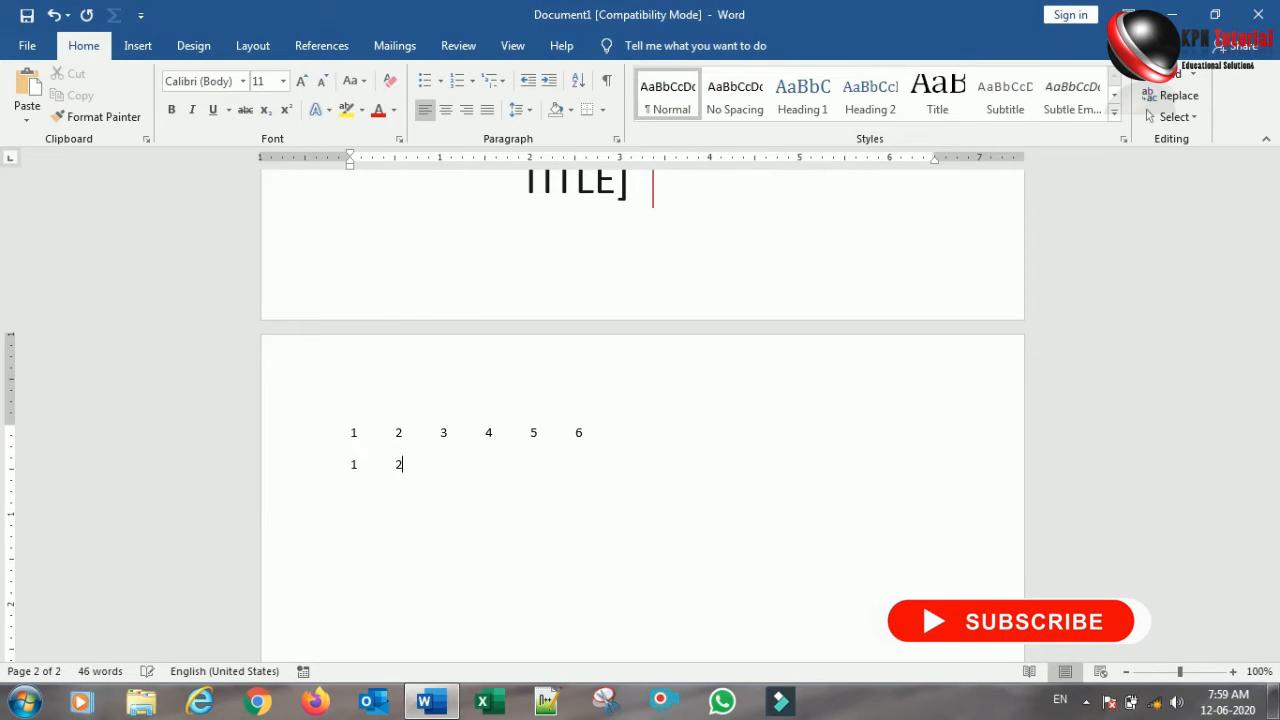
# Step: Complete three tab-separated rows of the numbers 1 to 6 on the second page
pyautogui.press('Tab')
pyautogui.write('4')
pyautogui.press('Tab')
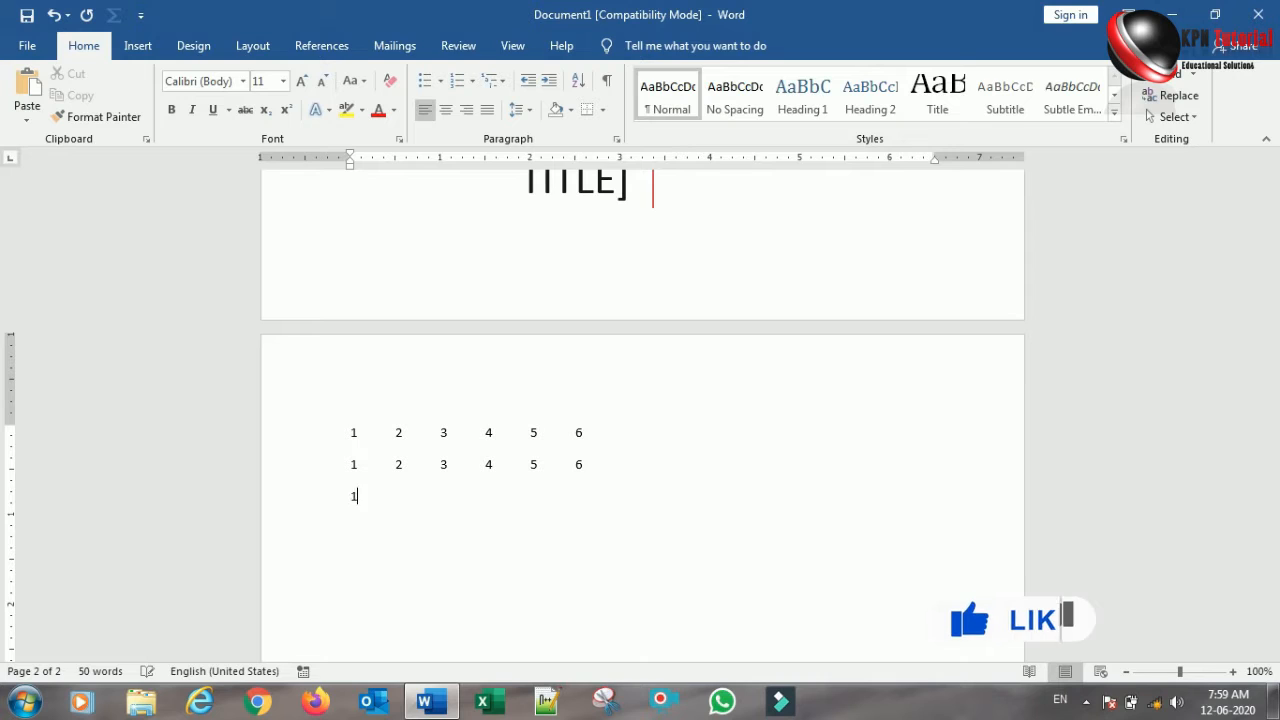
pyautogui.press('Tab')
pyautogui.write('3\t4\t')
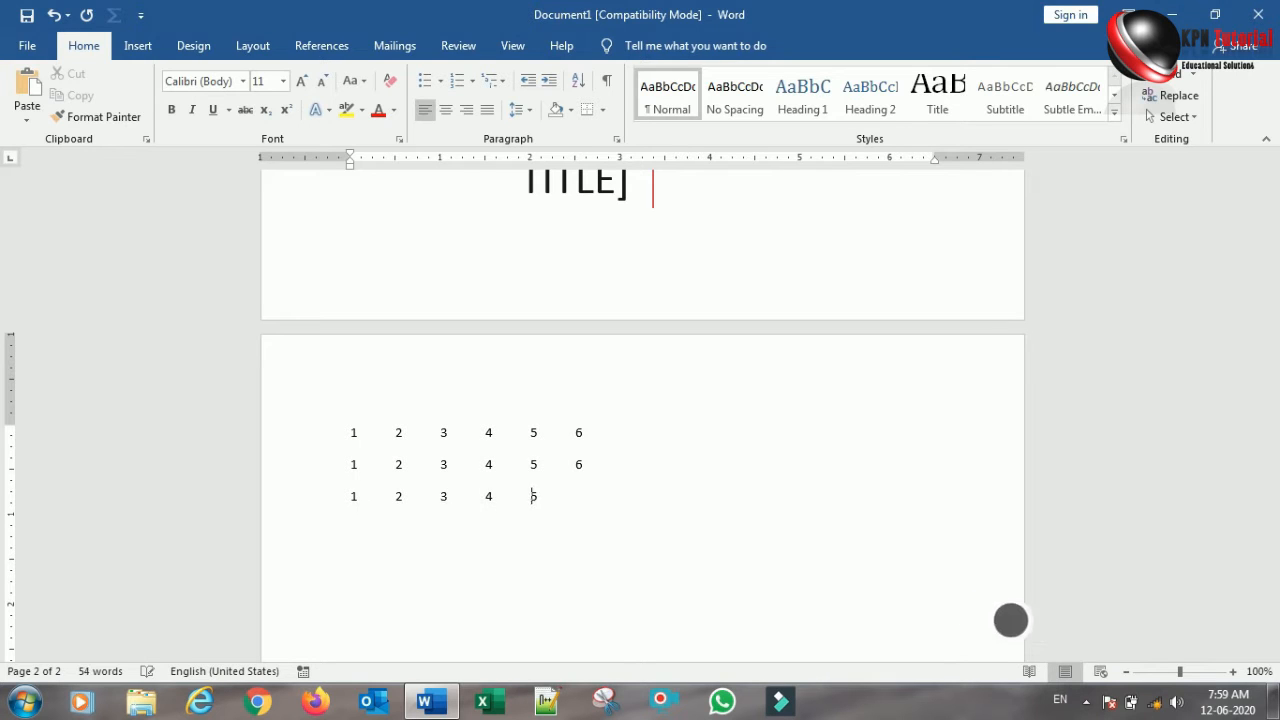
pyautogui.write('56')
pyautogui.press('Tab')
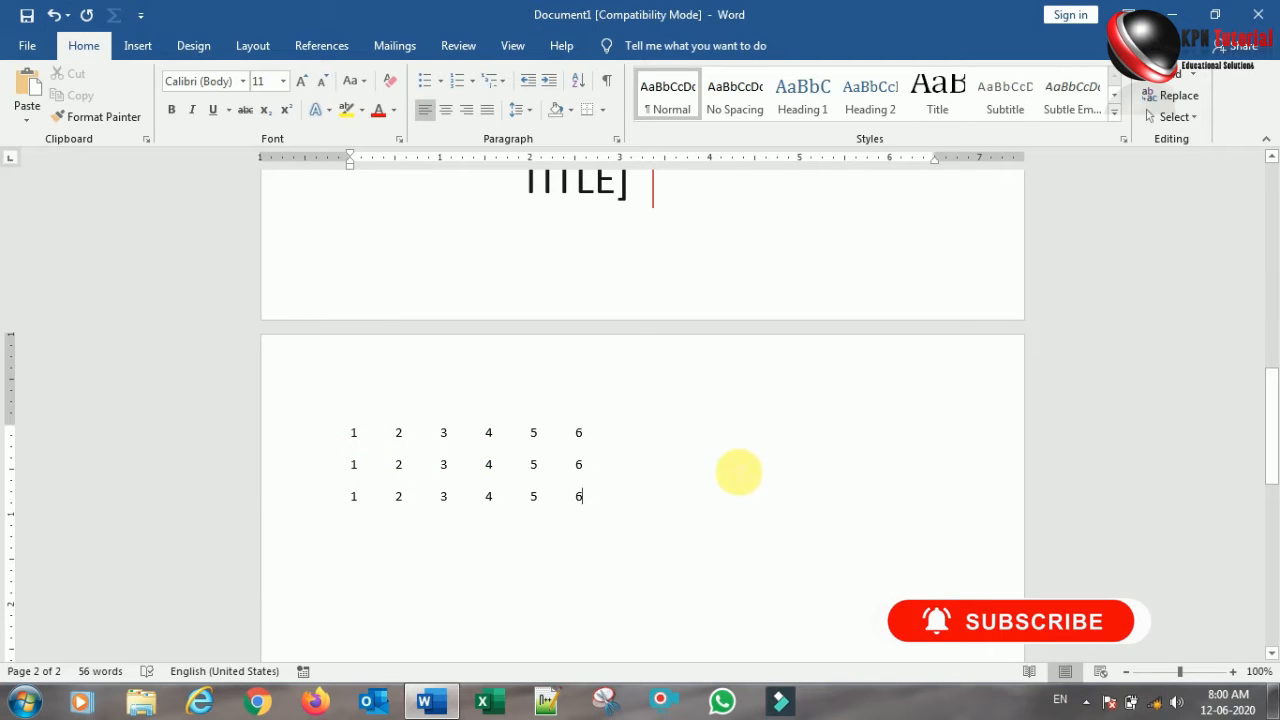
# Step: Convert the three rows of numbers to a table with 6 columns and fixed Auto column width, separating text at tabs
pyautogui.moveTo(353, 432); pyautogui.dragTo(591, 503)
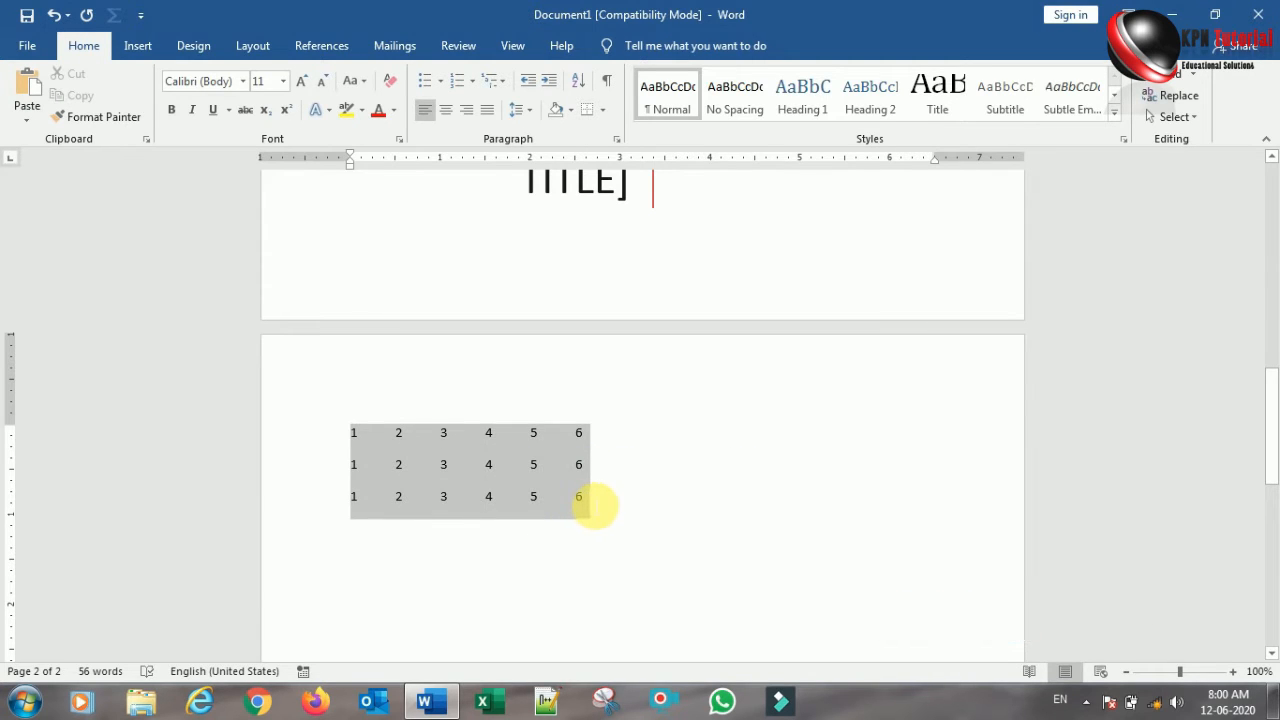
pyautogui.click(128, 117)
pyautogui.click(138, 46)
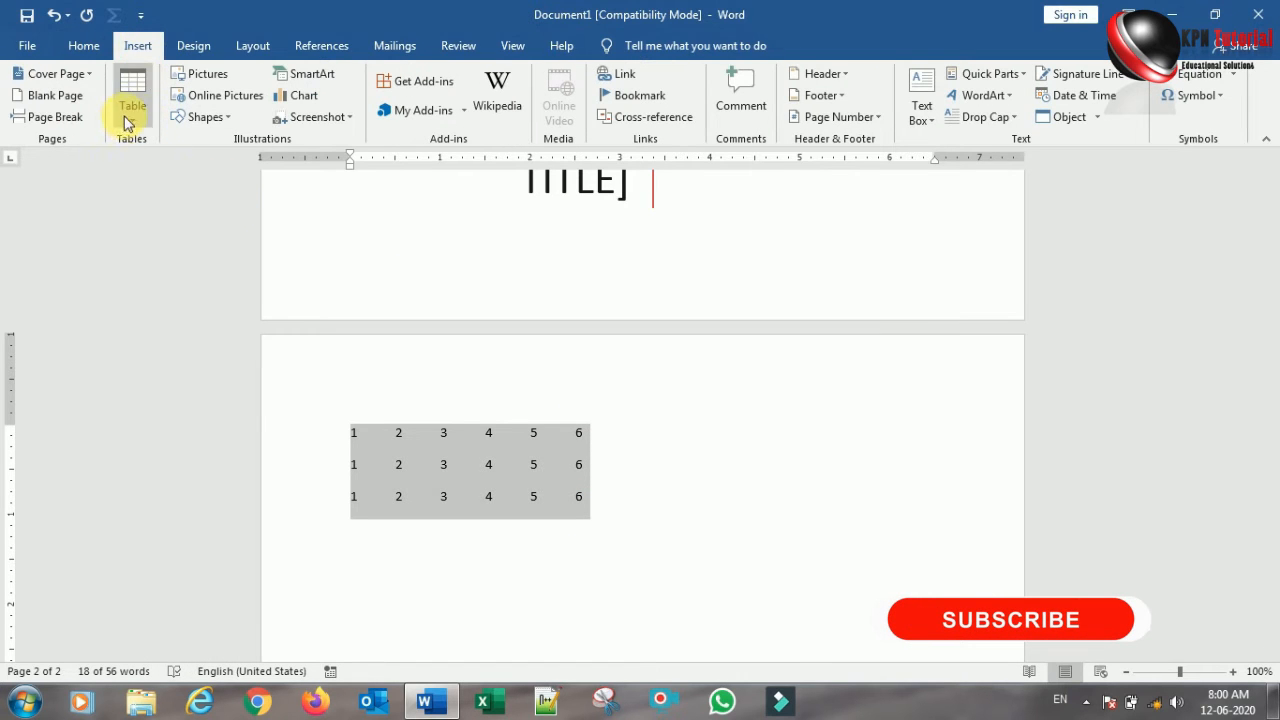
pyautogui.click(130, 110)
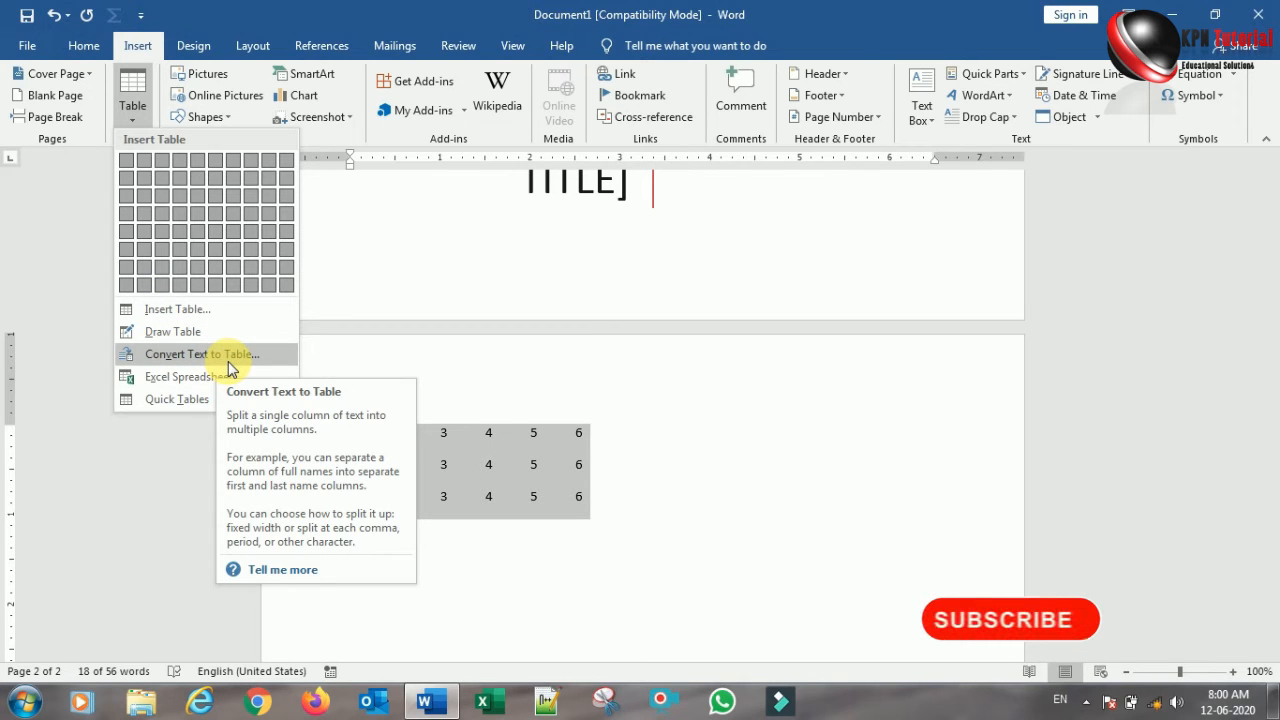
pyautogui.click(230, 362)
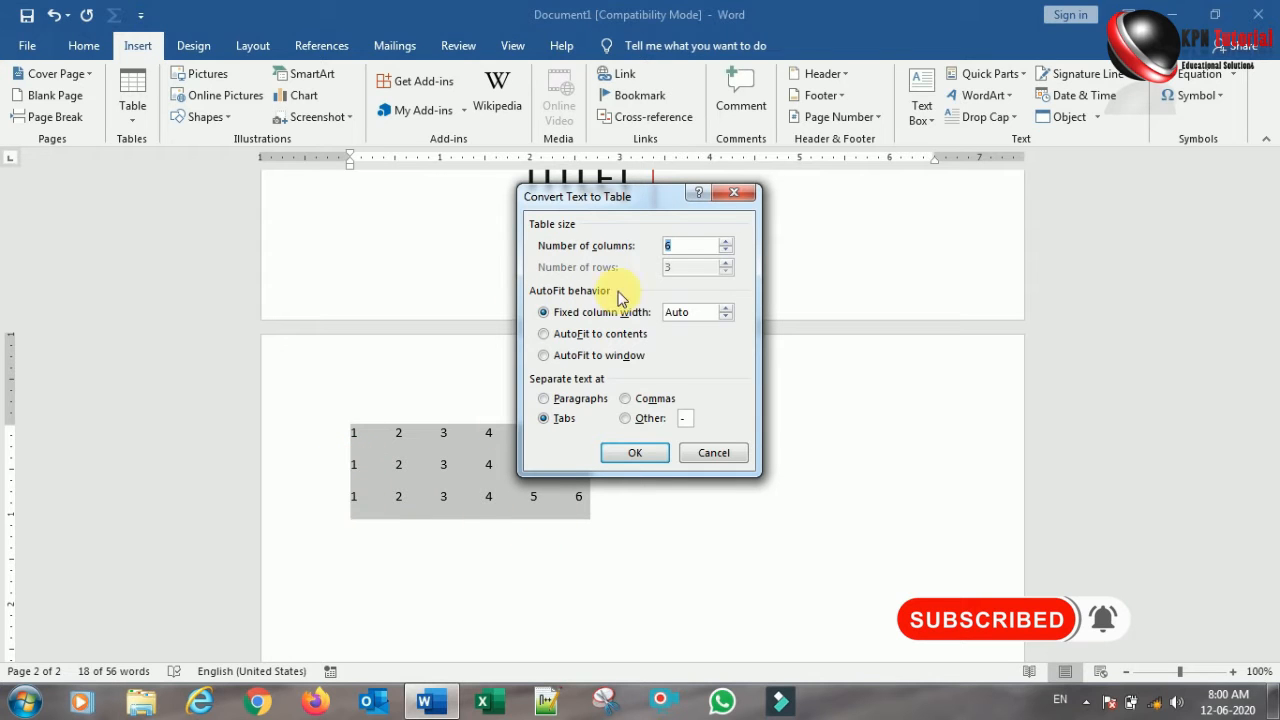
pyautogui.click(636, 453)
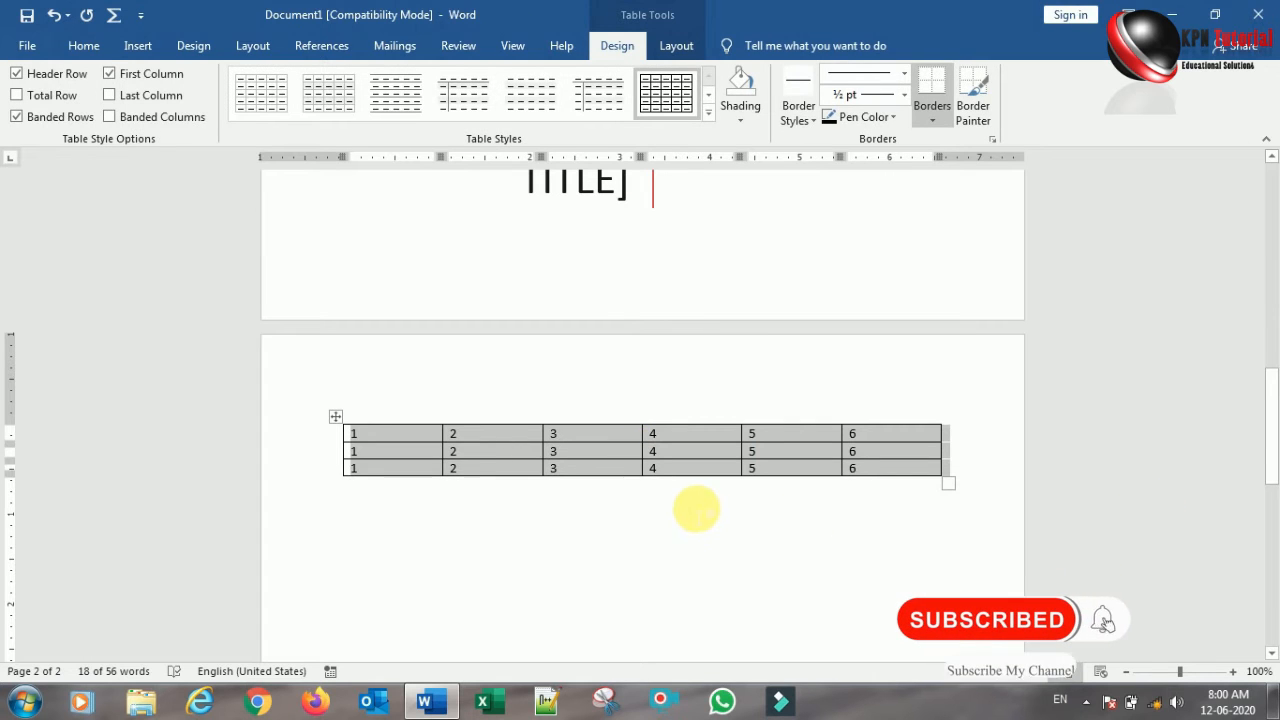
# Step: Add an empty line under the number table and draw a rectangle with snipped diagonal corners below it
pyautogui.click(695, 508)
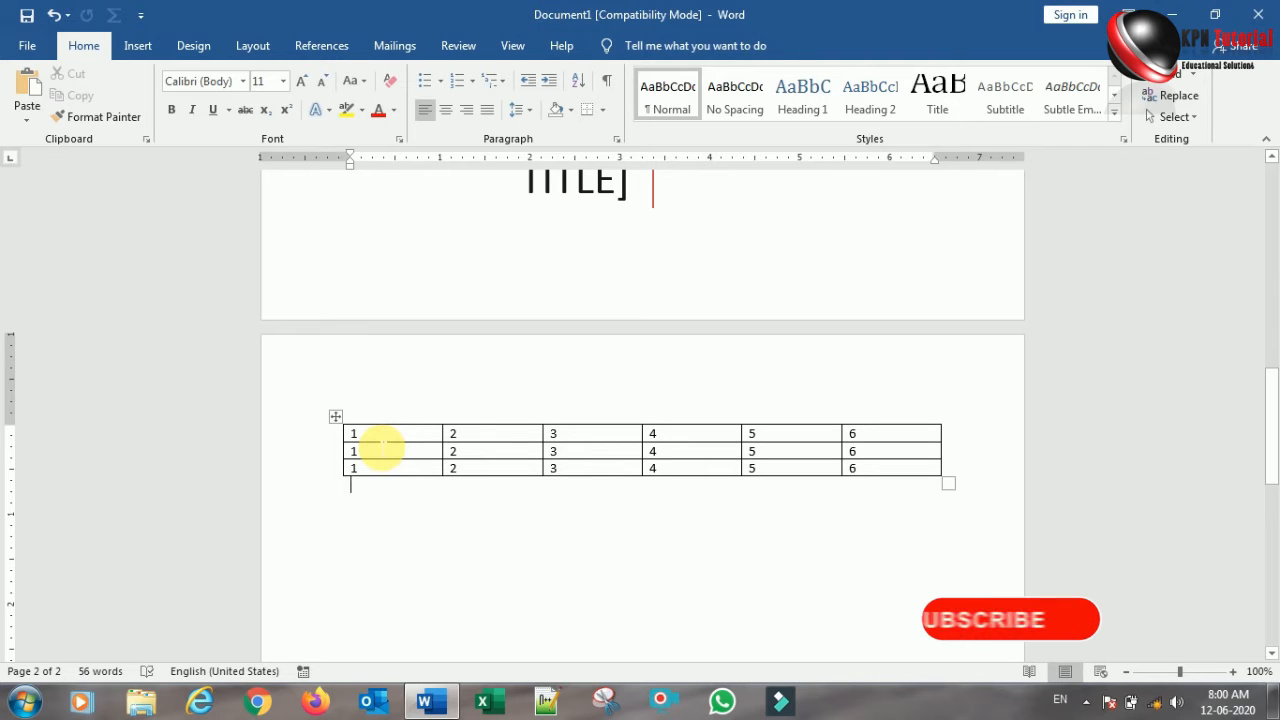
pyautogui.press('Return')
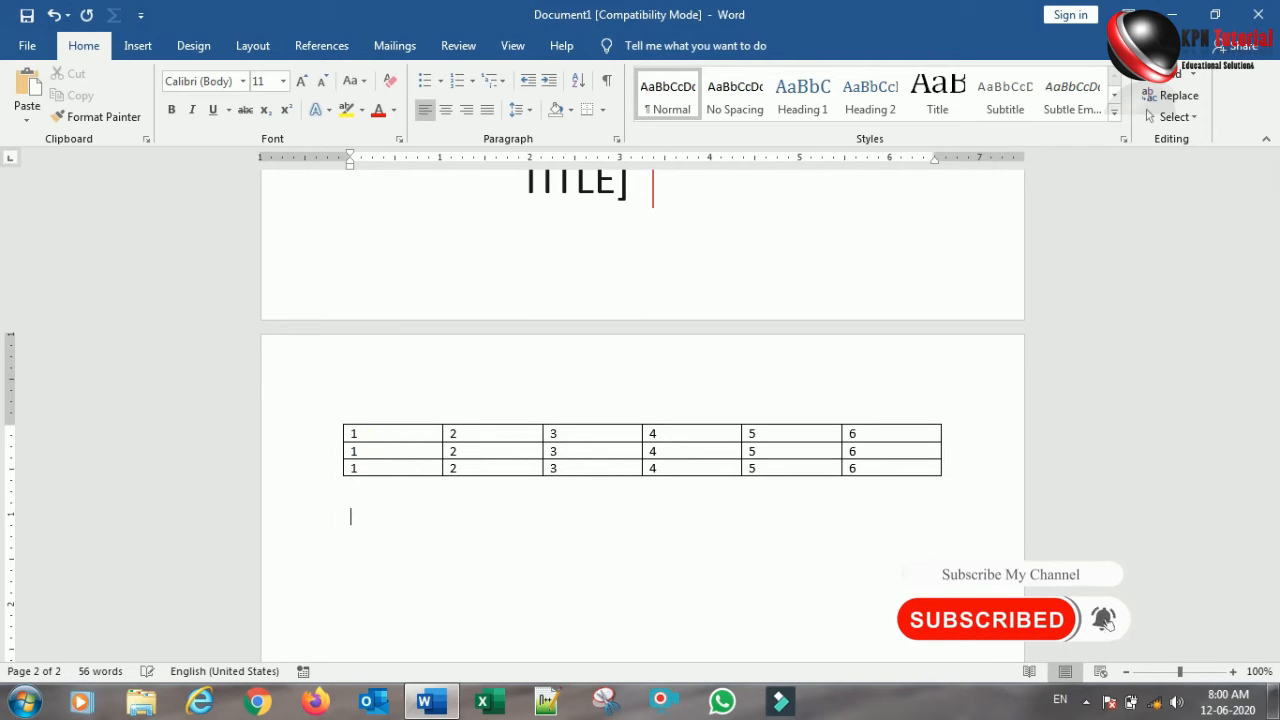
pyautogui.click(138, 48)
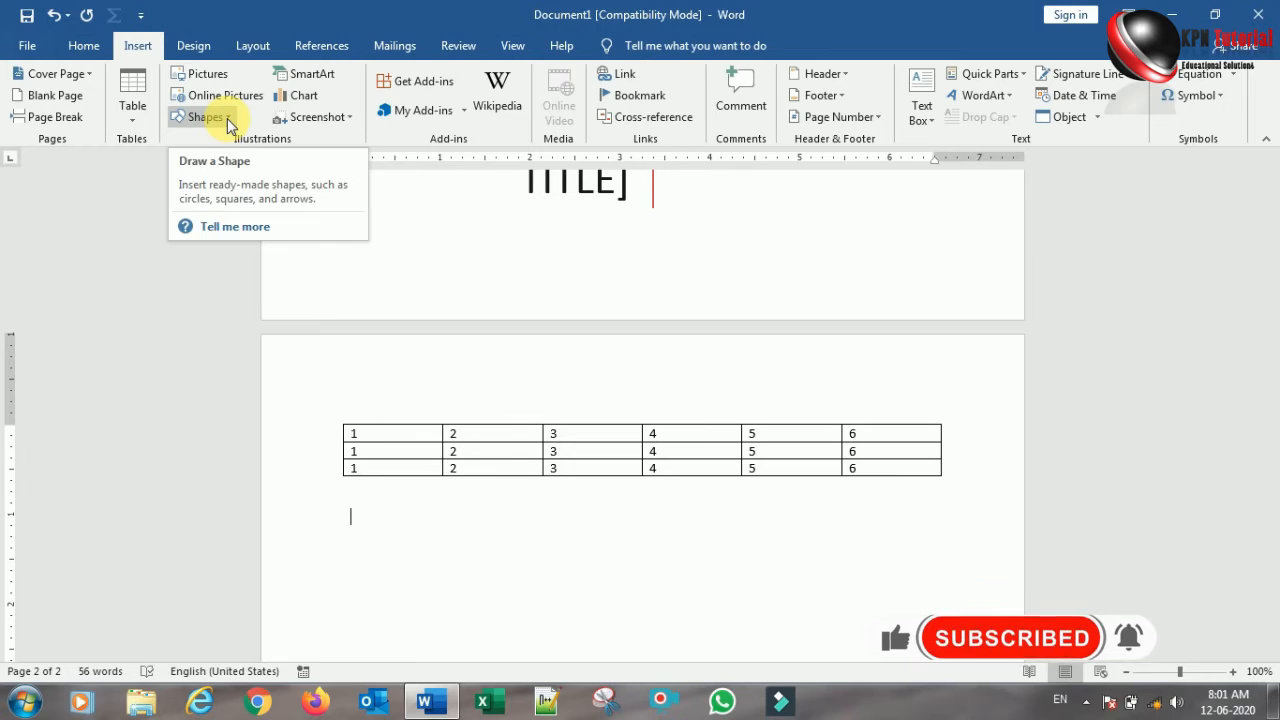
pyautogui.click(227, 118)
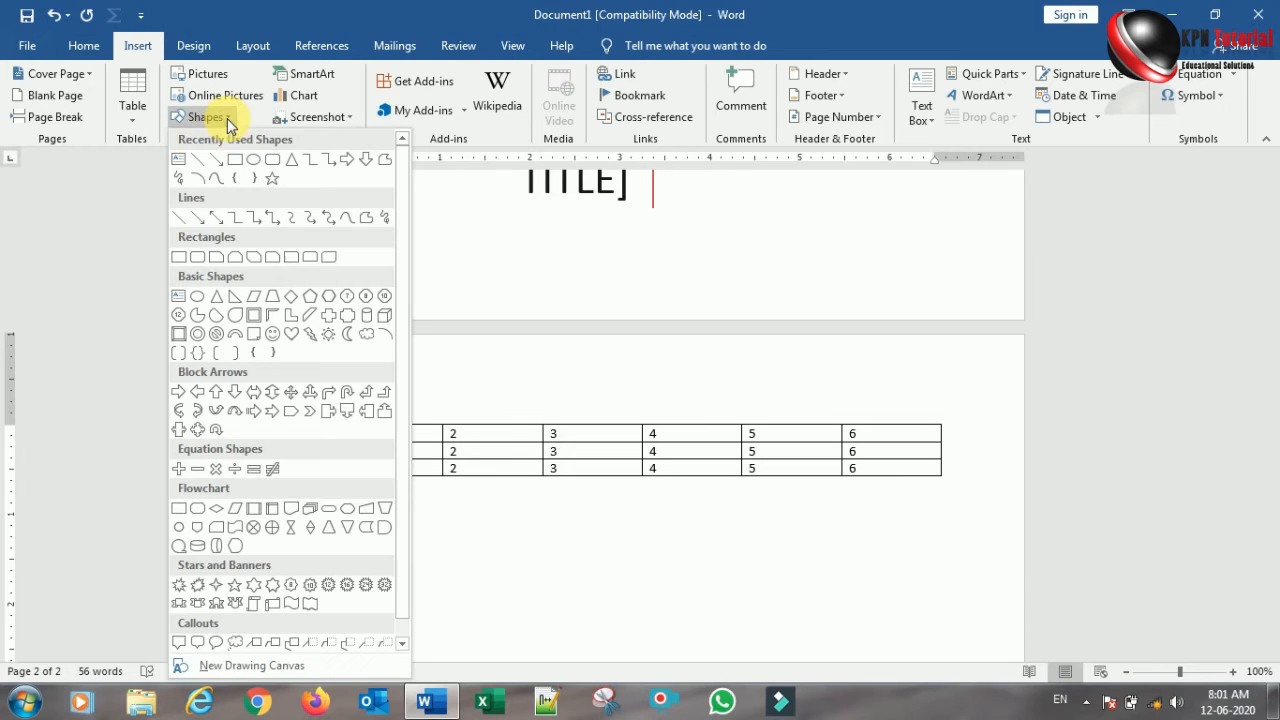
pyautogui.click(253, 262)
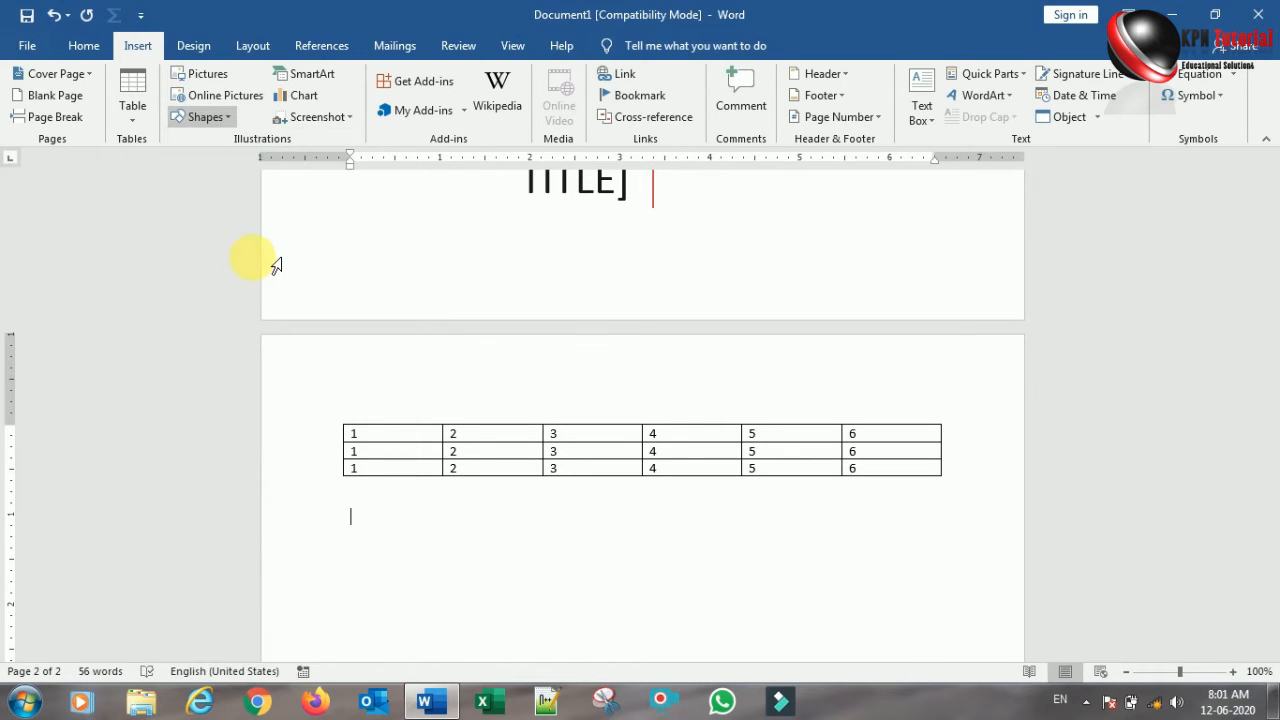
pyautogui.moveTo(358, 514)
pyautogui.mouseDown()
pyautogui.moveTo(466, 537)
pyautogui.moveTo(506, 663)
pyautogui.moveTo(503, 640)
pyautogui.moveTo(596, 599)
pyautogui.mouseUp()
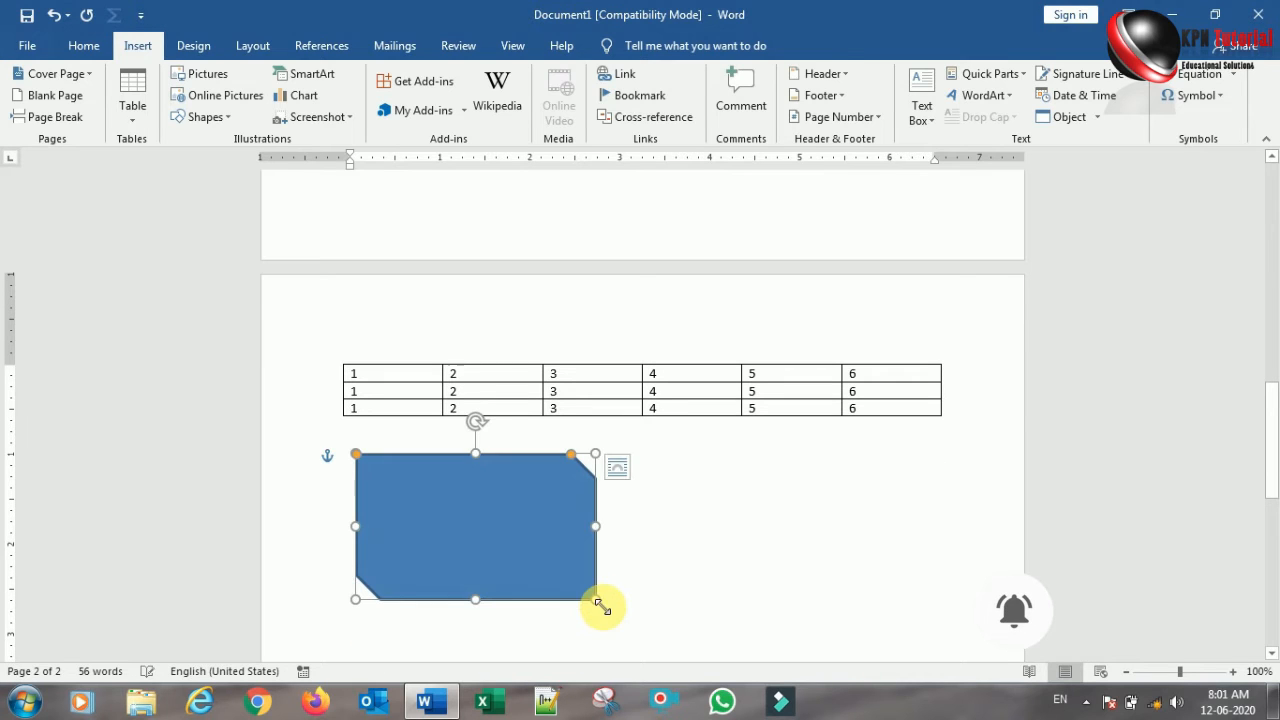
# Step: Add the text "Bjlfklkfzd;lmdl;mfsd;,fsa;" inside the snipped-corner rectangle below the number table
pyautogui.rightClick(468, 530)
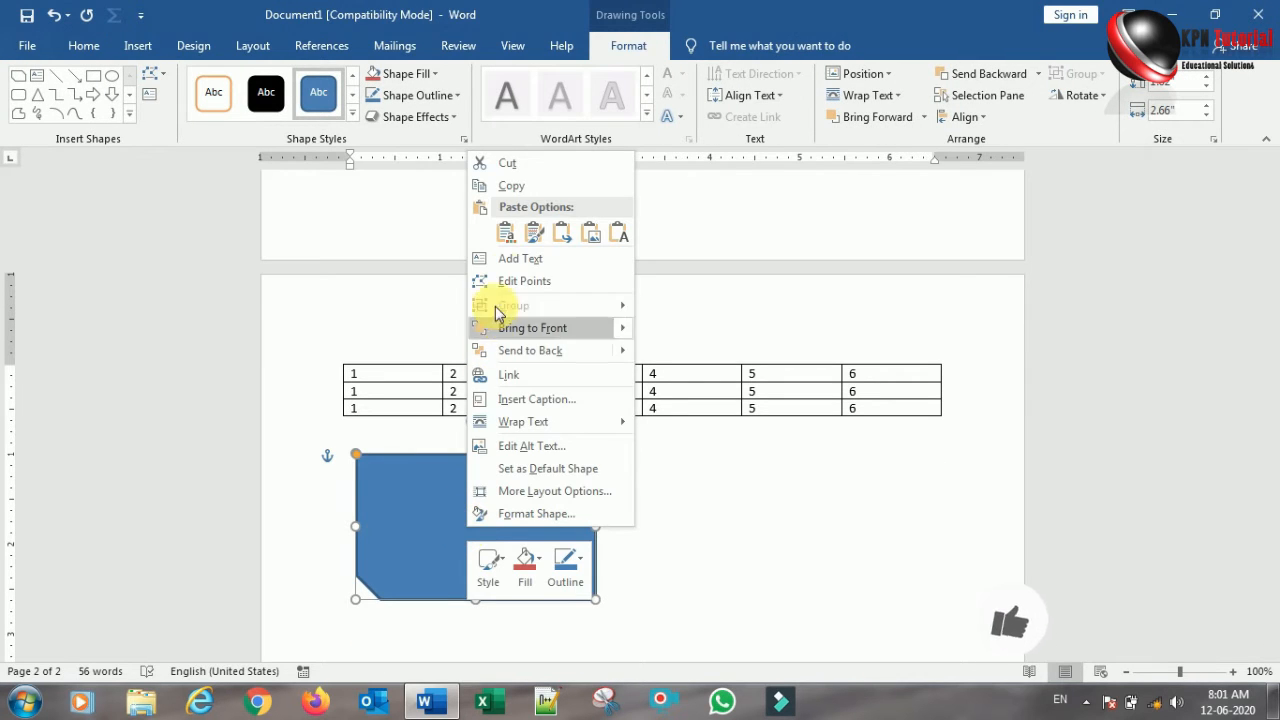
pyautogui.click(519, 262)
pyautogui.write('Bjlfklkfzd;lmdl;mfsd;,fsa;')
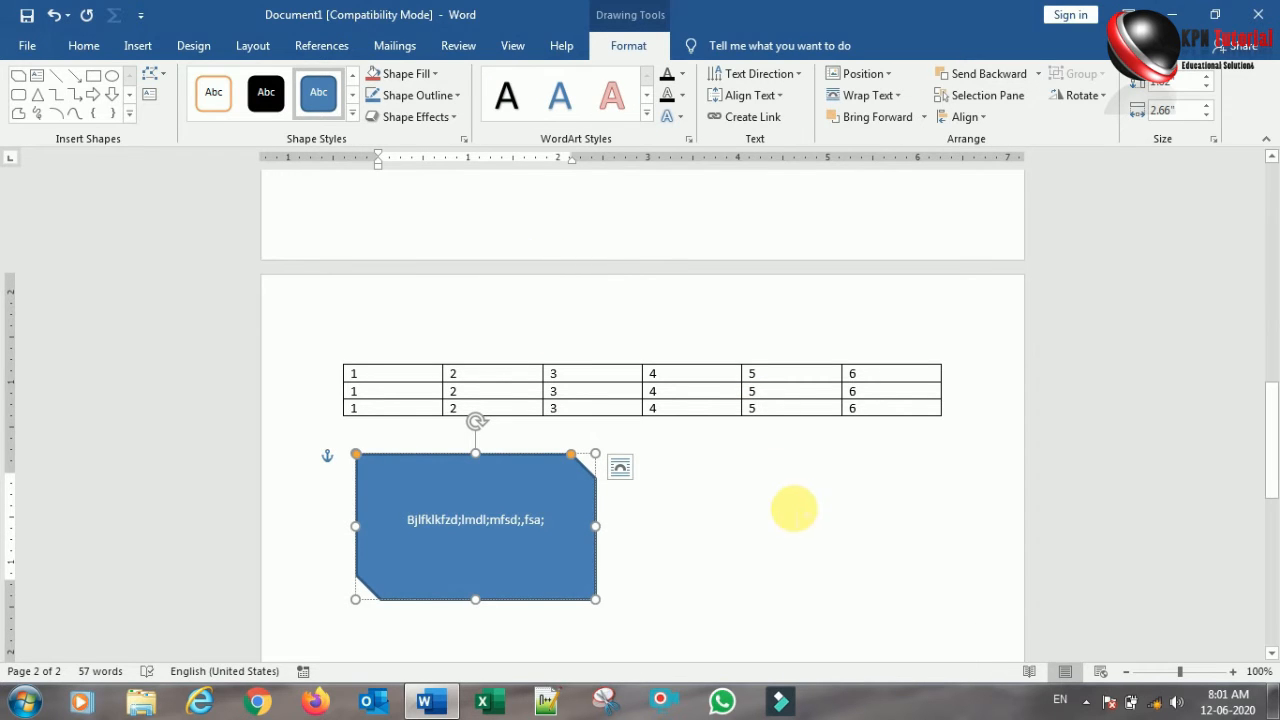
pyautogui.click(671, 585)
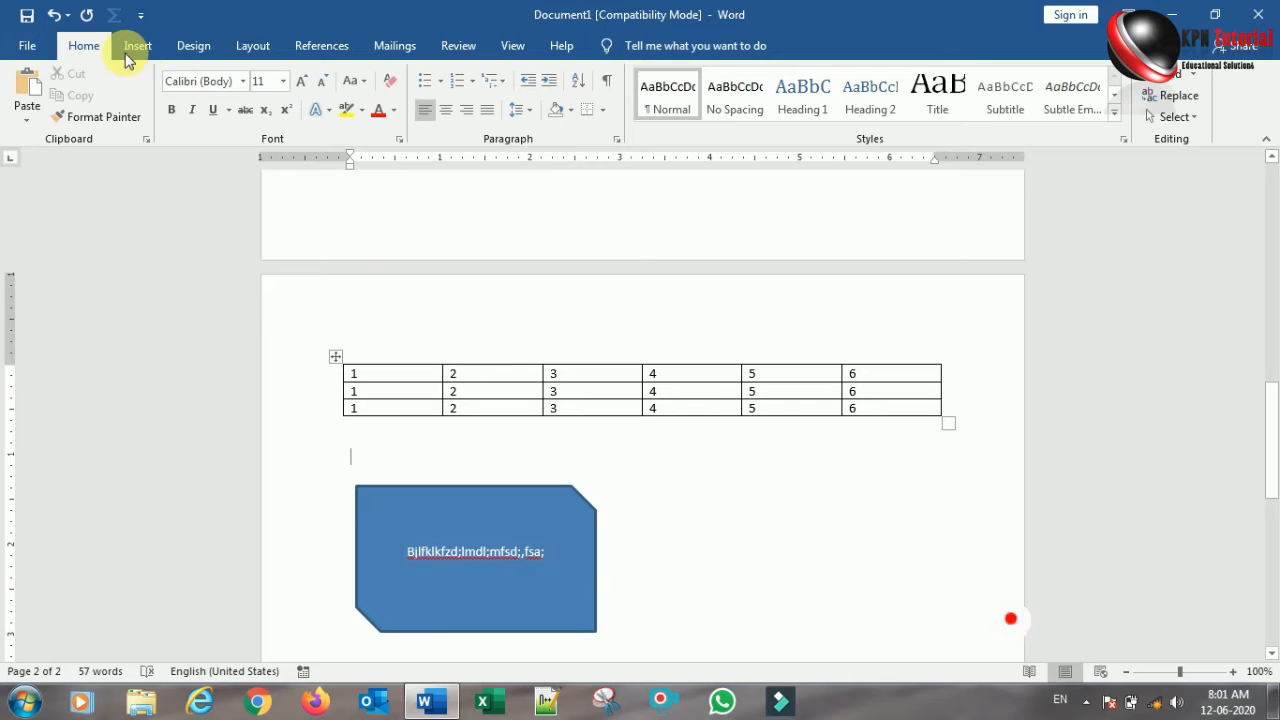
# Step: Insert a Basic Block List SmartArt graphic between the number table and the snipped-corner rectangle
pyautogui.click(130, 45)
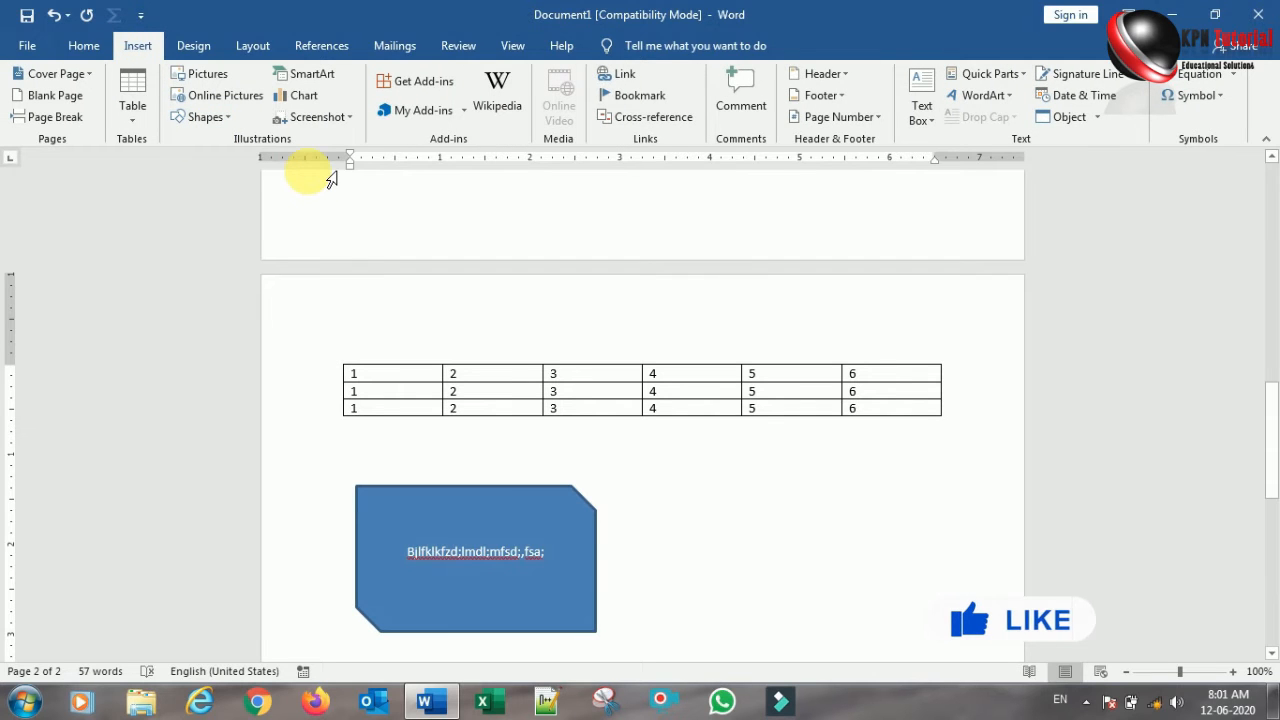
pyautogui.click(318, 77)
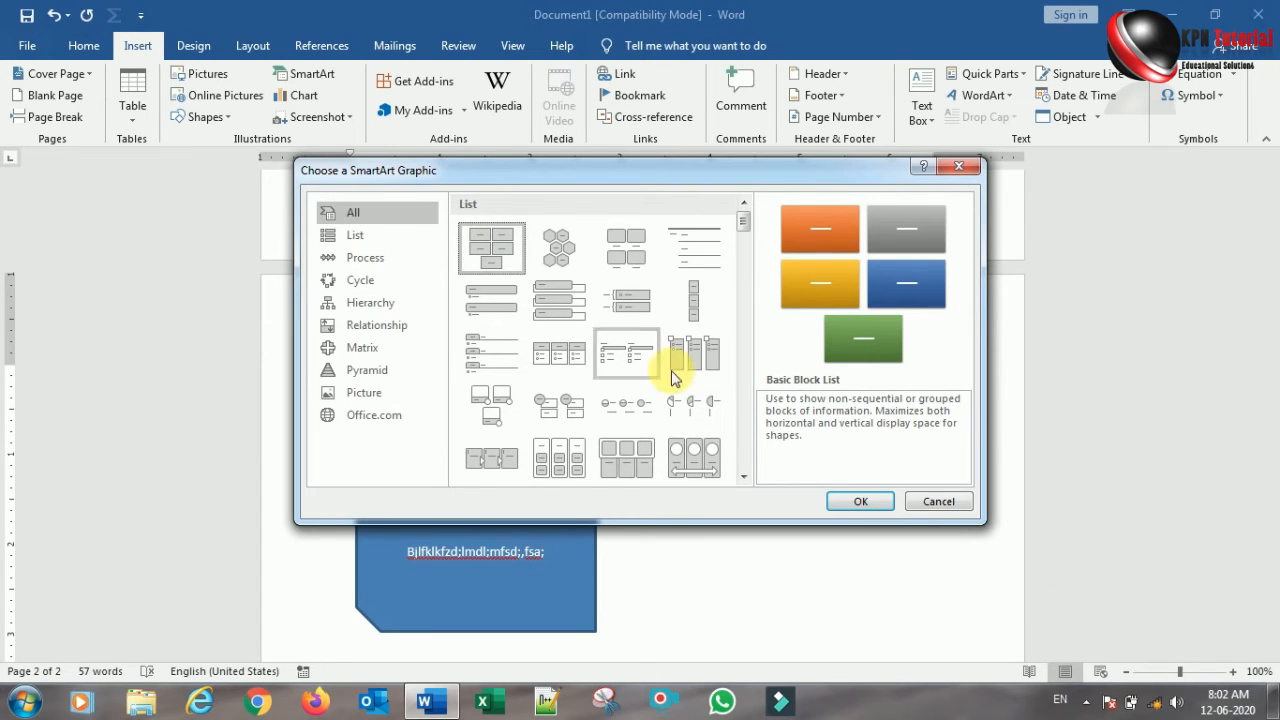
pyautogui.click(845, 503)
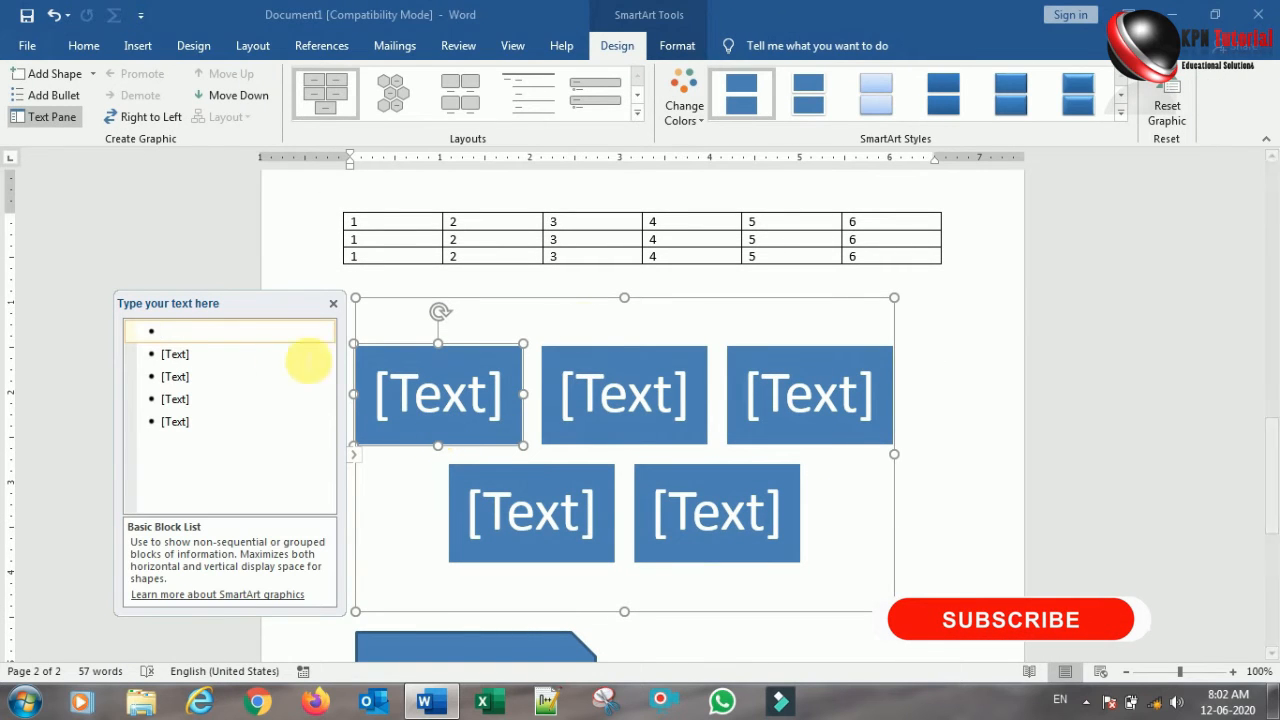
# Step: Label the first two SmartArt blocks with one short first name each and close the text entry pane
pyautogui.write('ram')
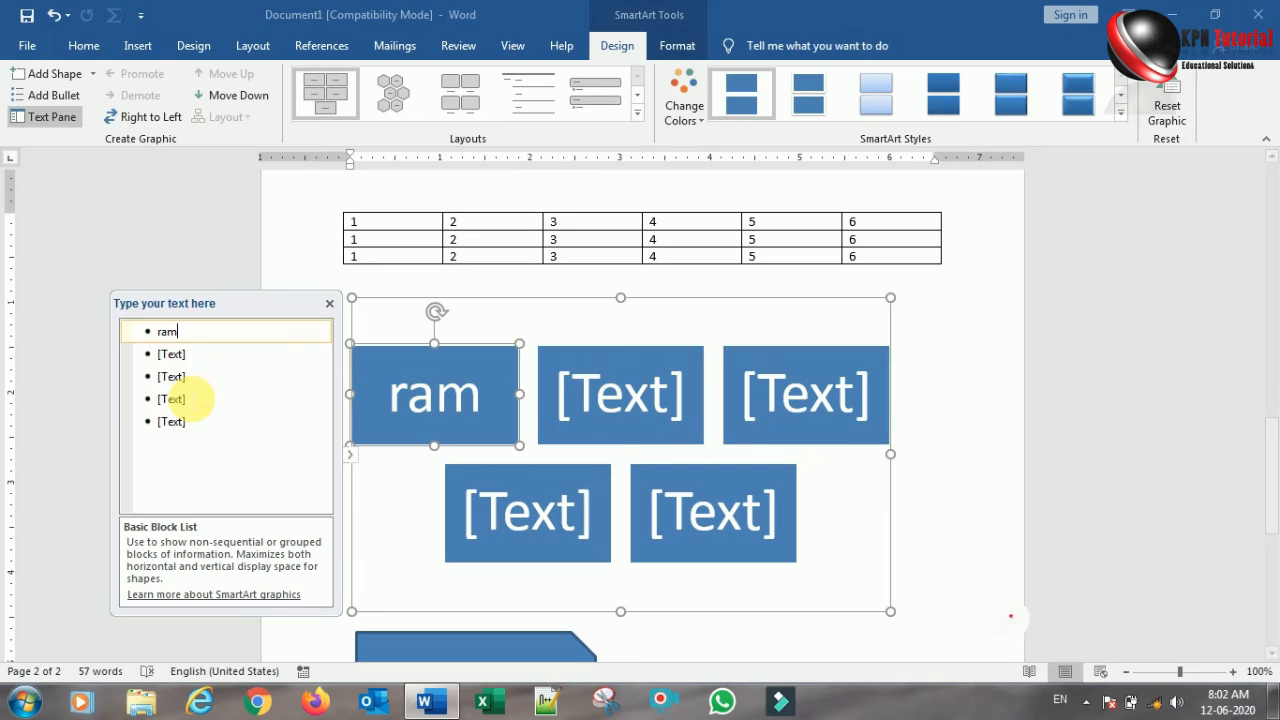
pyautogui.click(178, 357)
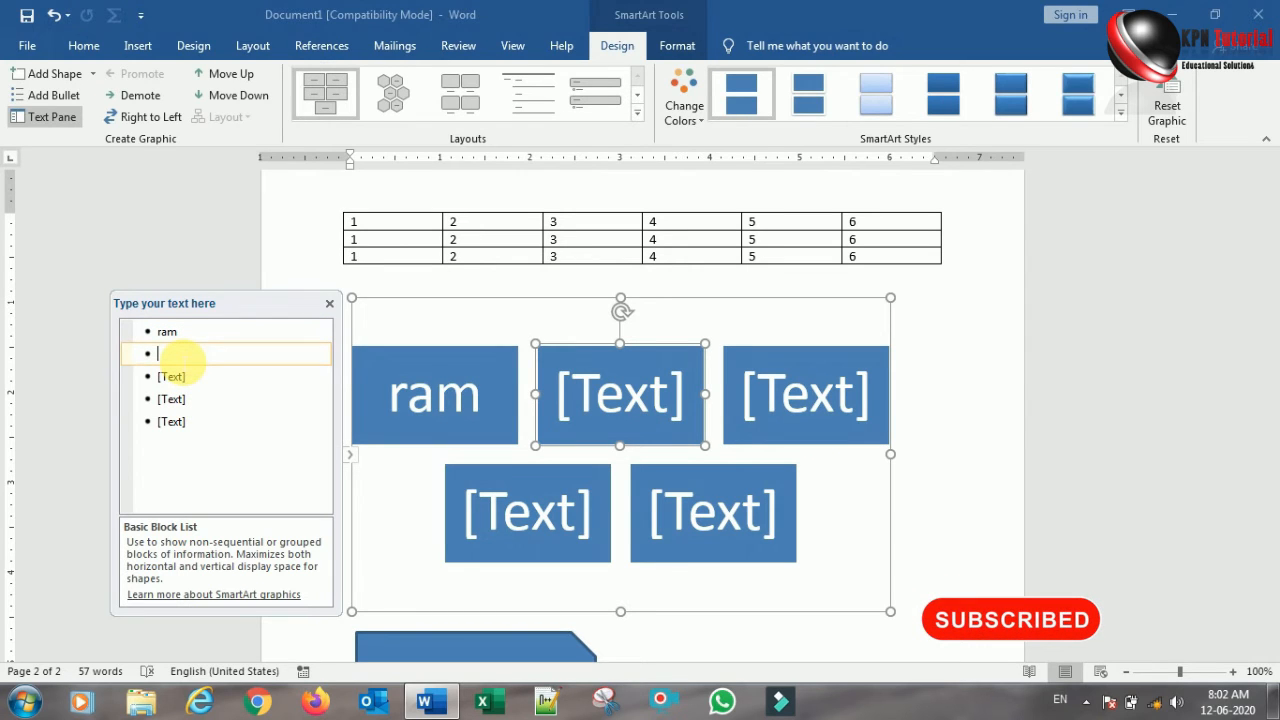
pyautogui.write('raja')
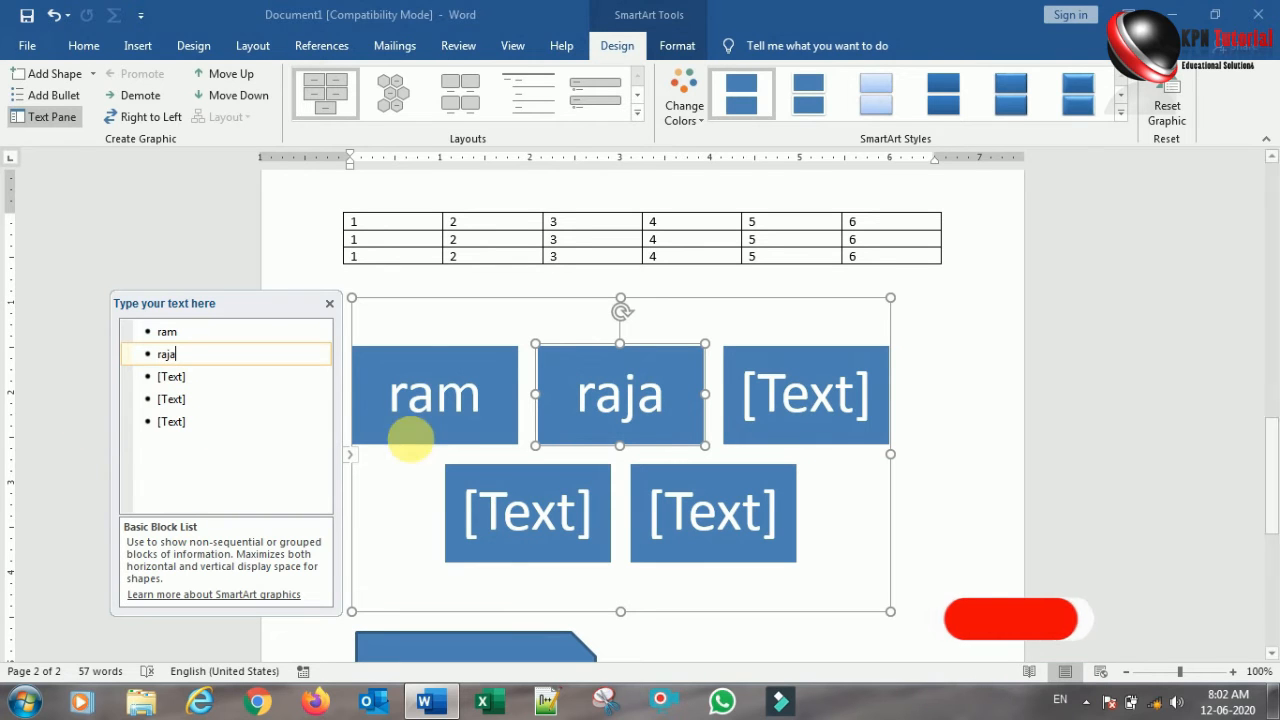
pyautogui.click(328, 304)
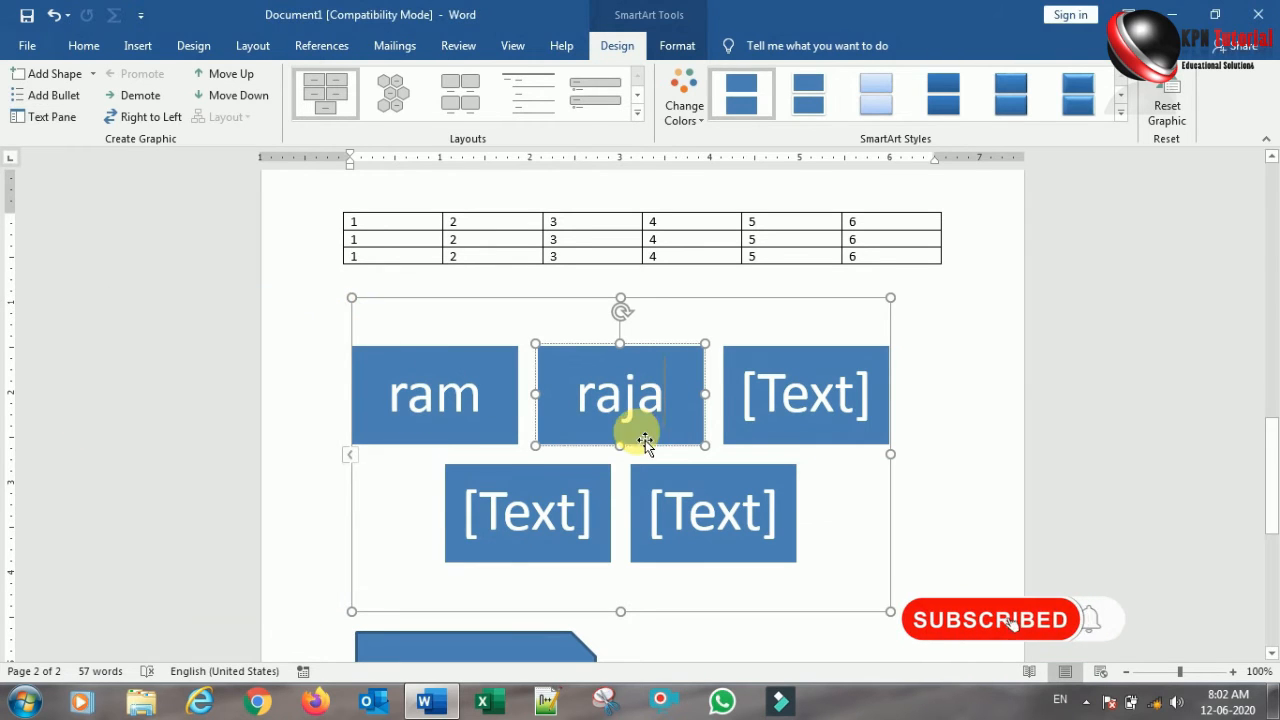
# Step: Apply the tilted 3-D SmartArt style to the whole block list and recolor it with the last Colorful scheme, running from blue through green to orange
pyautogui.click(975, 310)
pyautogui.click(865, 330)
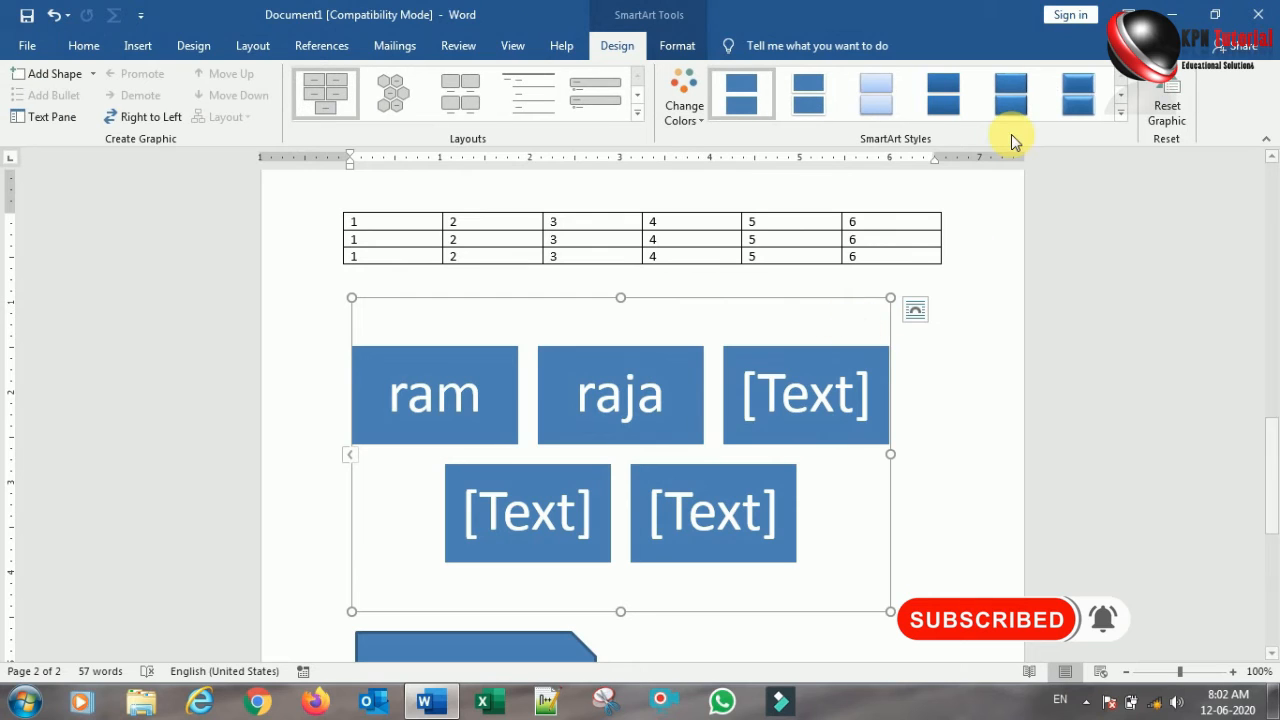
pyautogui.click(1122, 115)
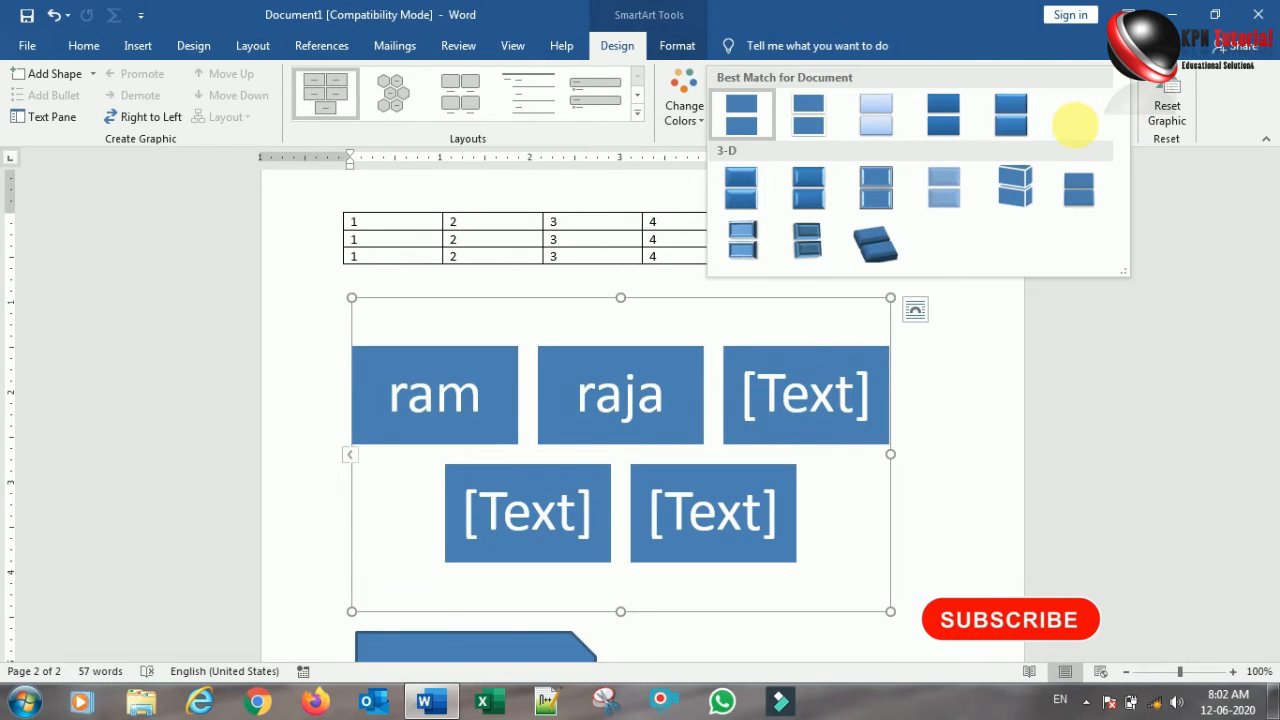
pyautogui.click(1010, 112)
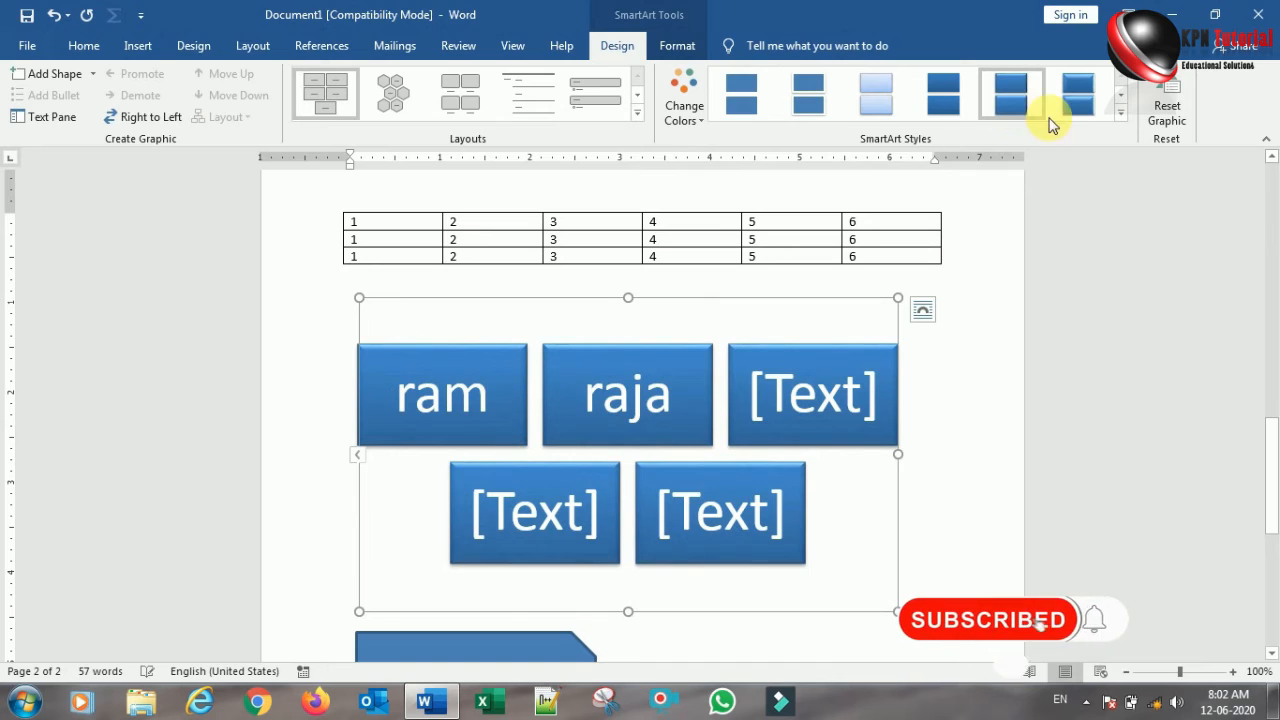
pyautogui.click(1122, 115)
pyautogui.click(873, 238)
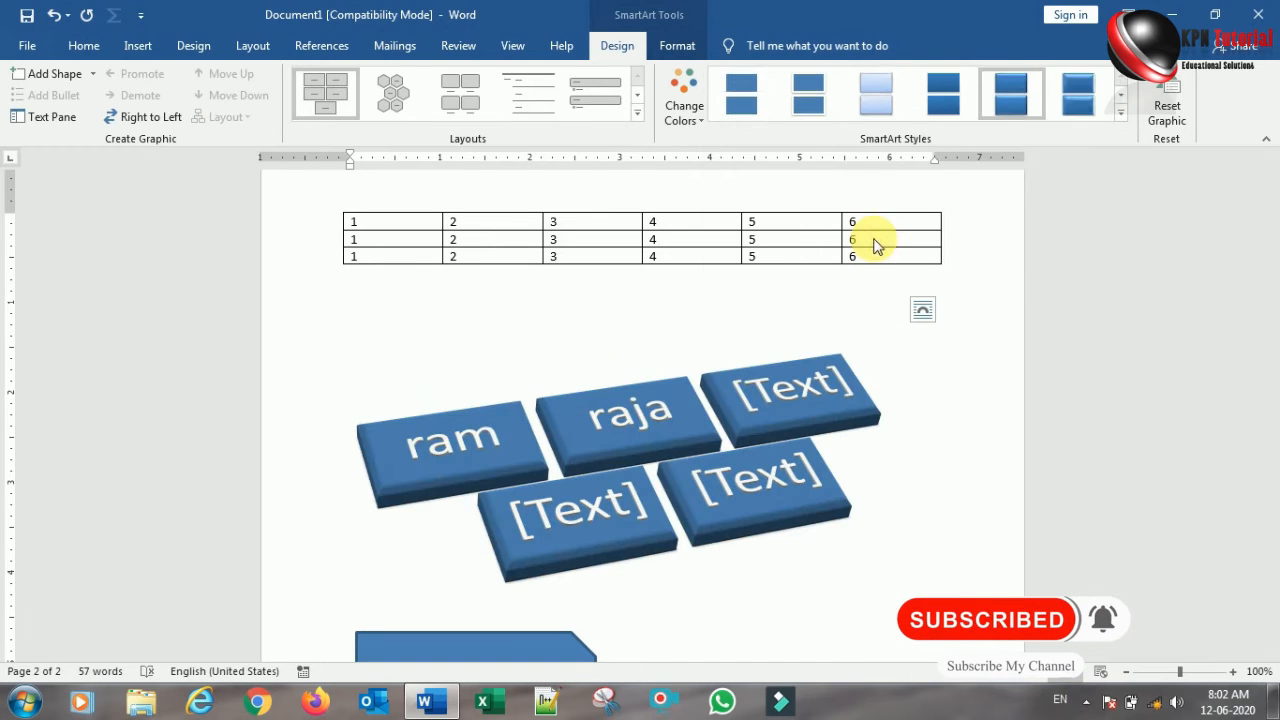
pyautogui.click(702, 118)
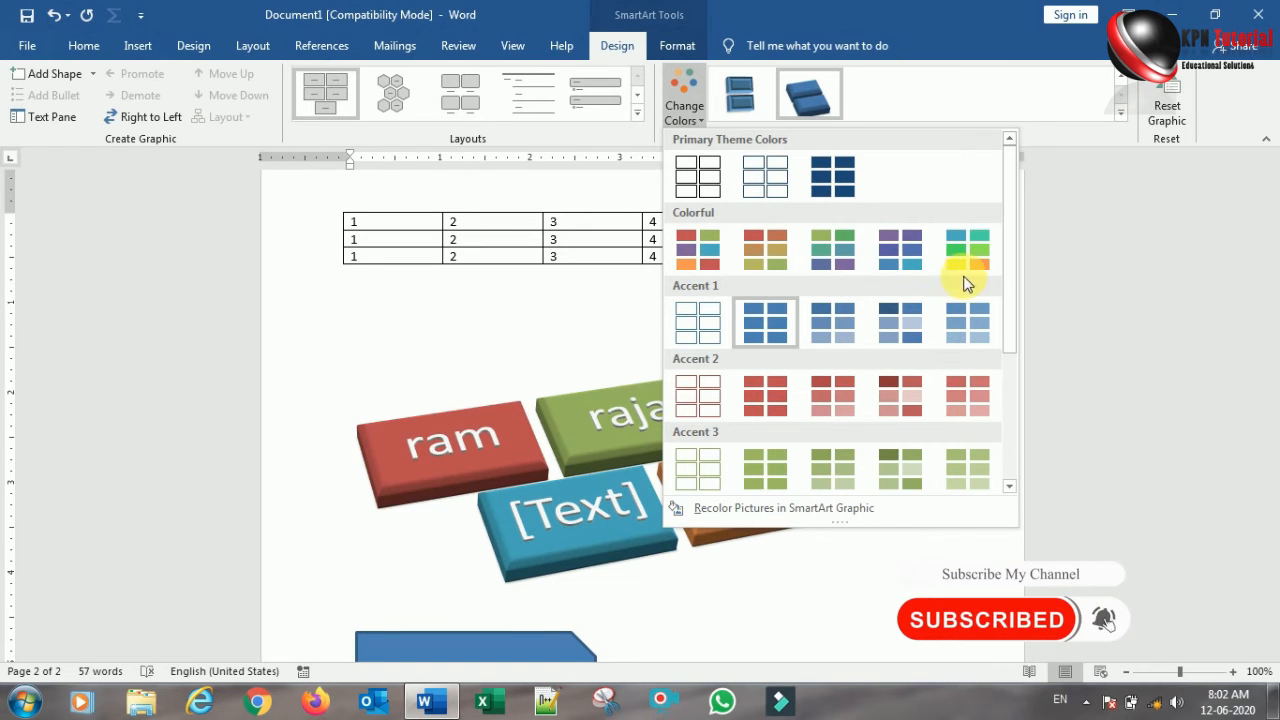
pyautogui.click(977, 248)
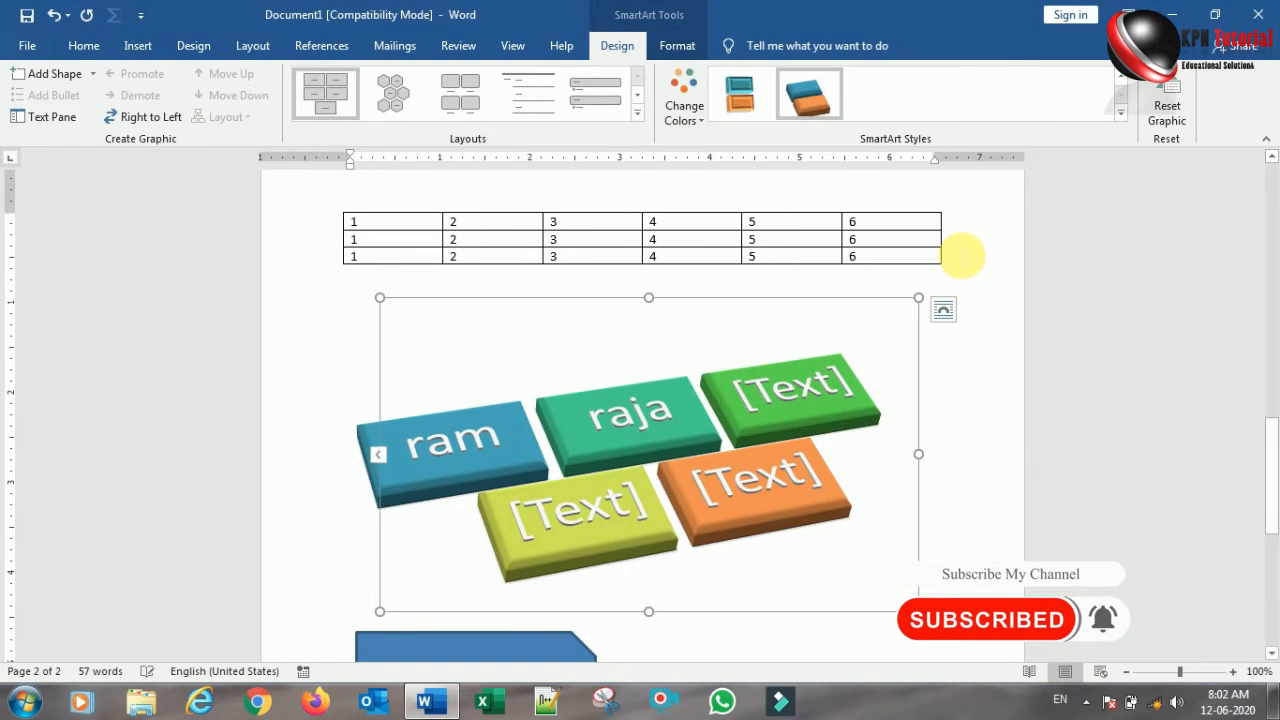
pyautogui.click(672, 46)
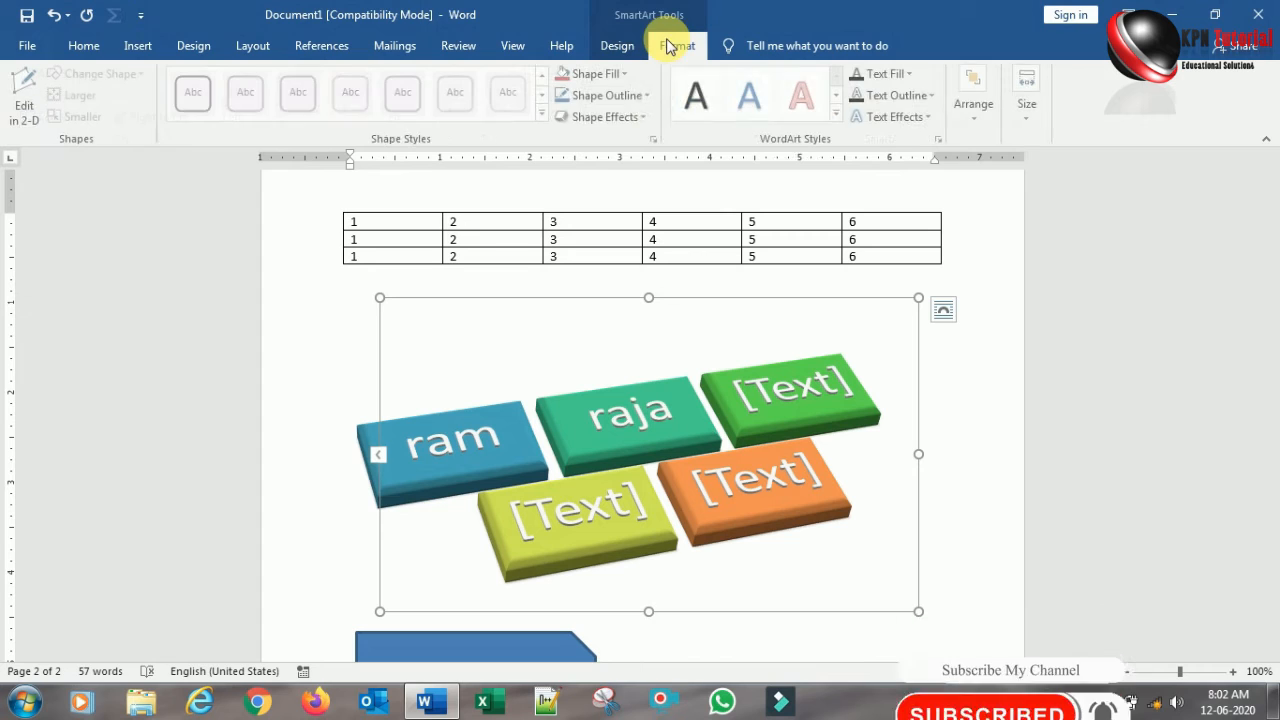
pyautogui.click(838, 114)
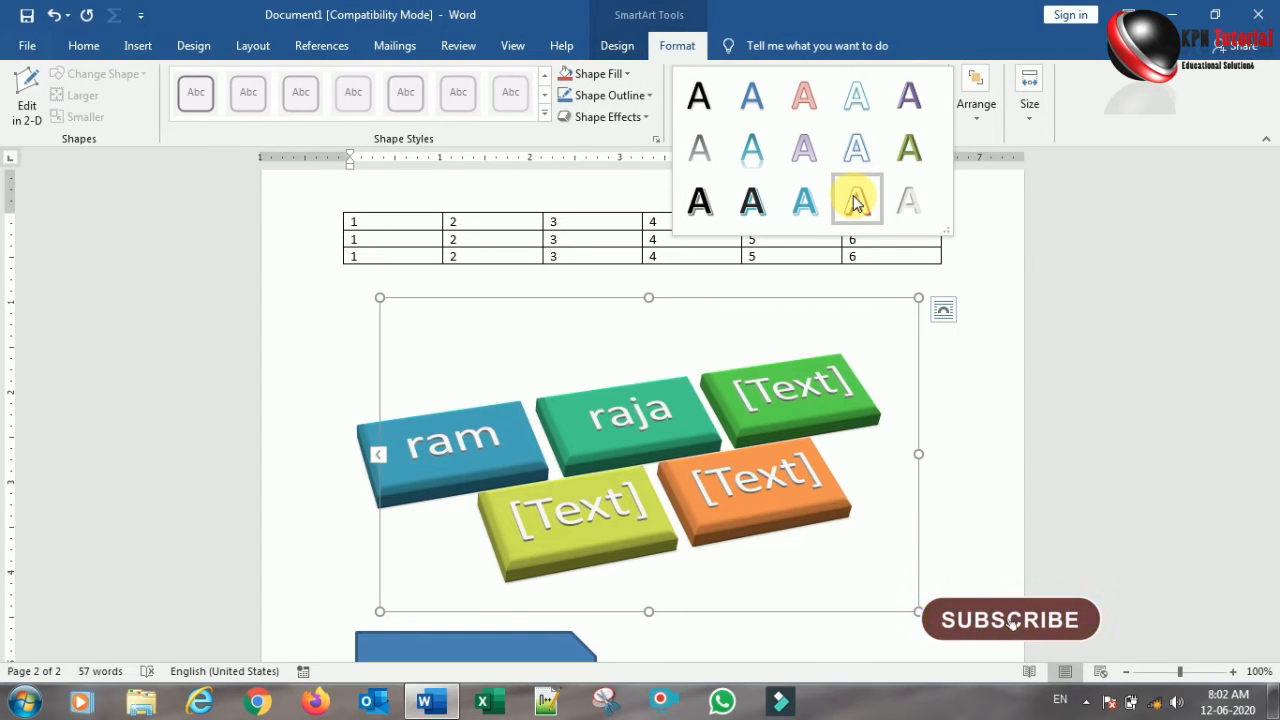
pyautogui.click(1143, 80)
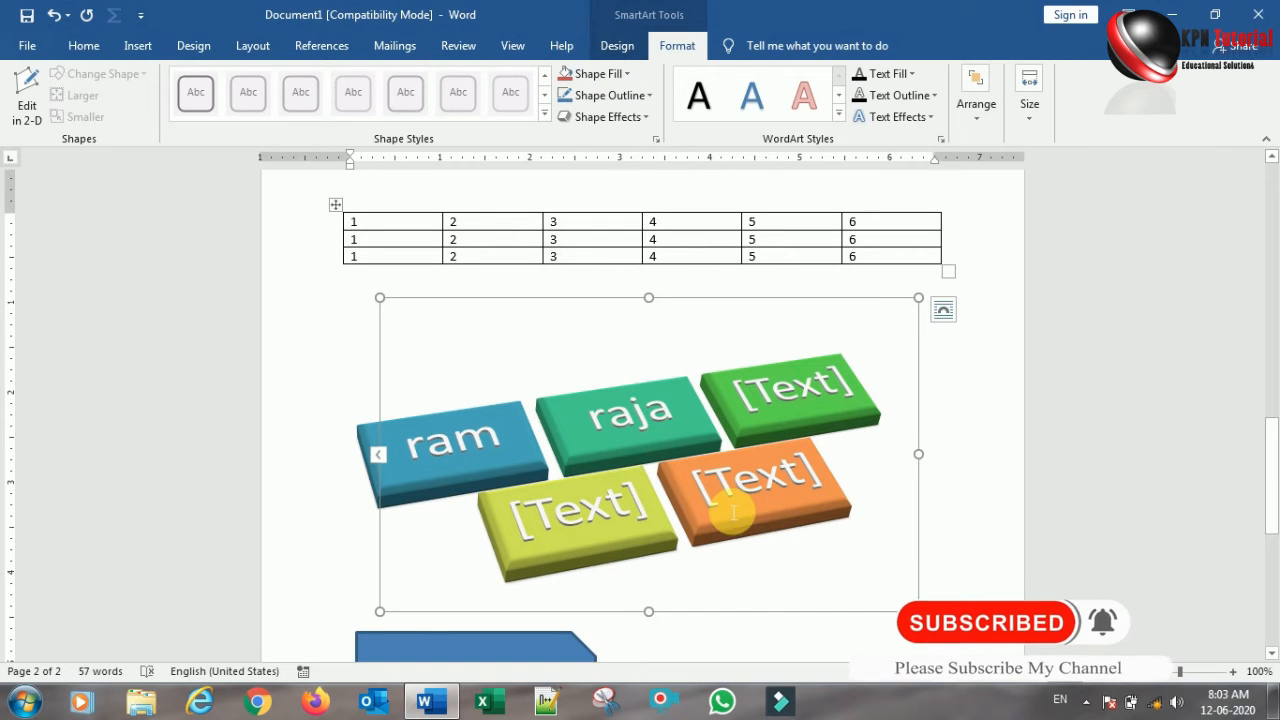
# Step: Start a new empty paragraph directly below the snipped-corner rectangle
pyautogui.click(640, 650)
pyautogui.scroll(-5, 1034, 502)
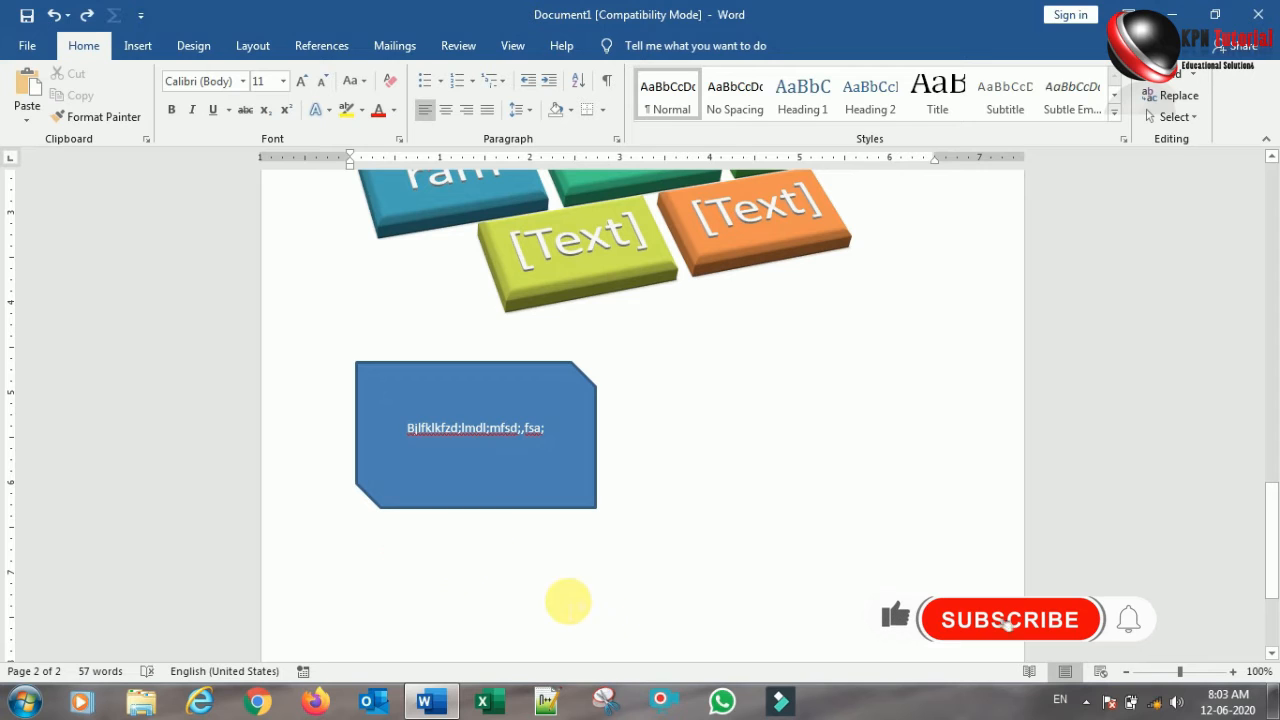
pyautogui.click(458, 556)
pyautogui.press('BackSpace')
pyautogui.press('BackSpace')
pyautogui.press('BackSpace')
pyautogui.press('Return')
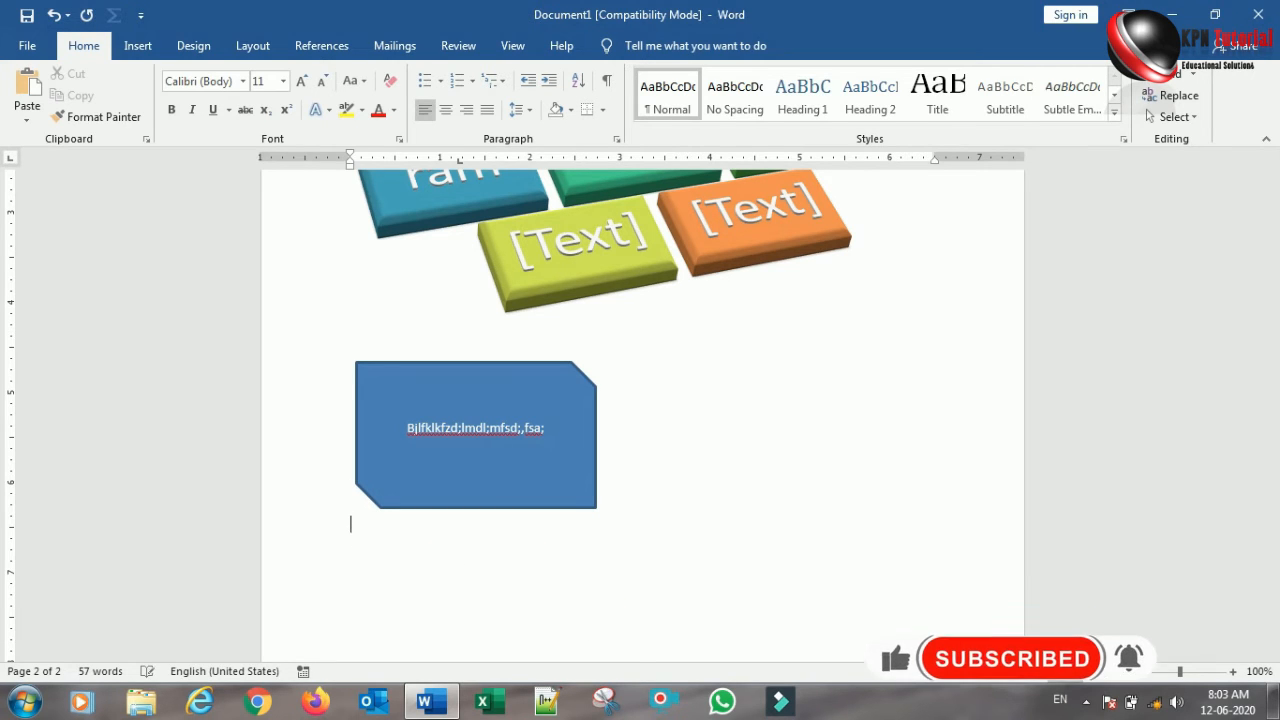
# Step: Insert a Clustered Column chart at the empty paragraph below the snipped-corner rectangle
pyautogui.click(138, 47)
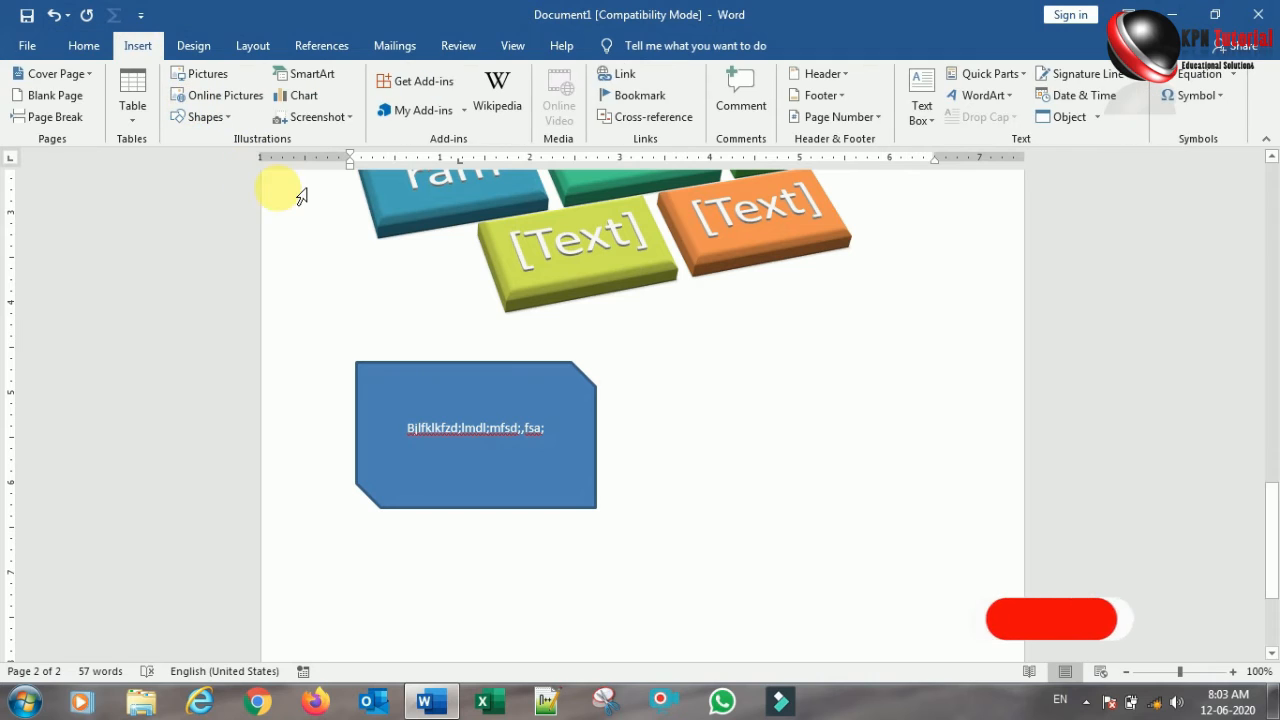
pyautogui.click(311, 107)
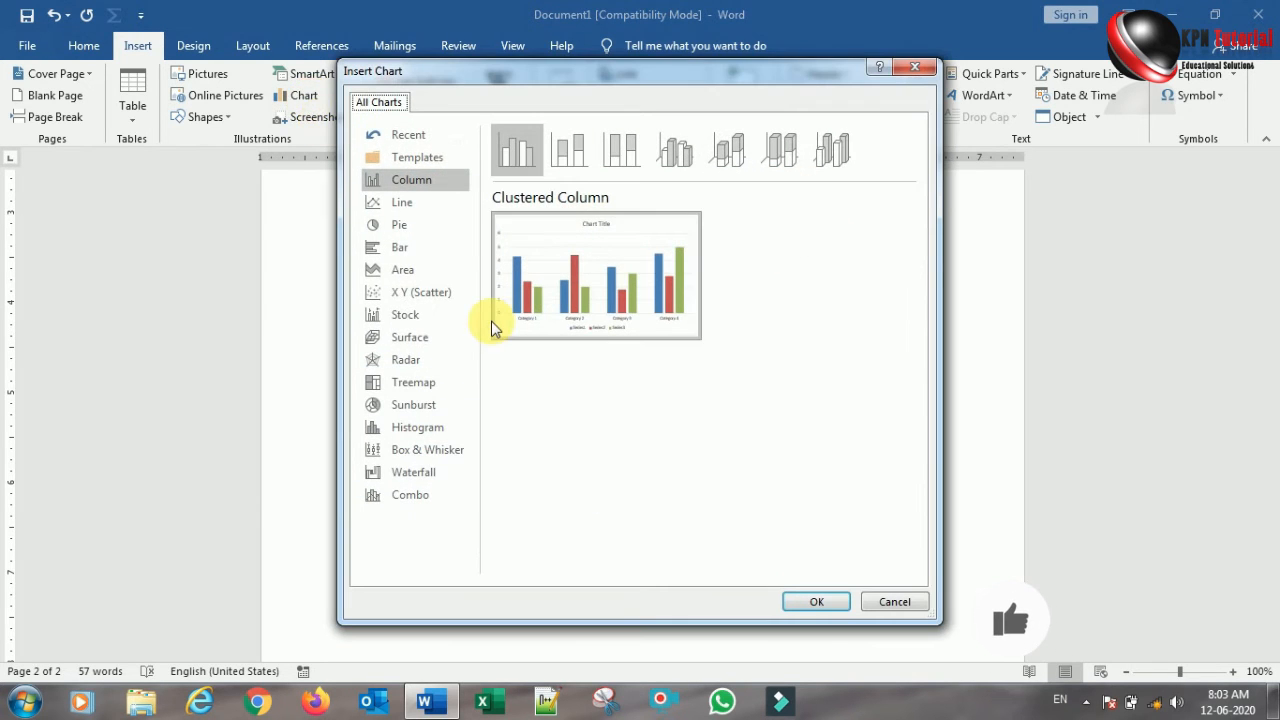
pyautogui.moveTo(700, 330)
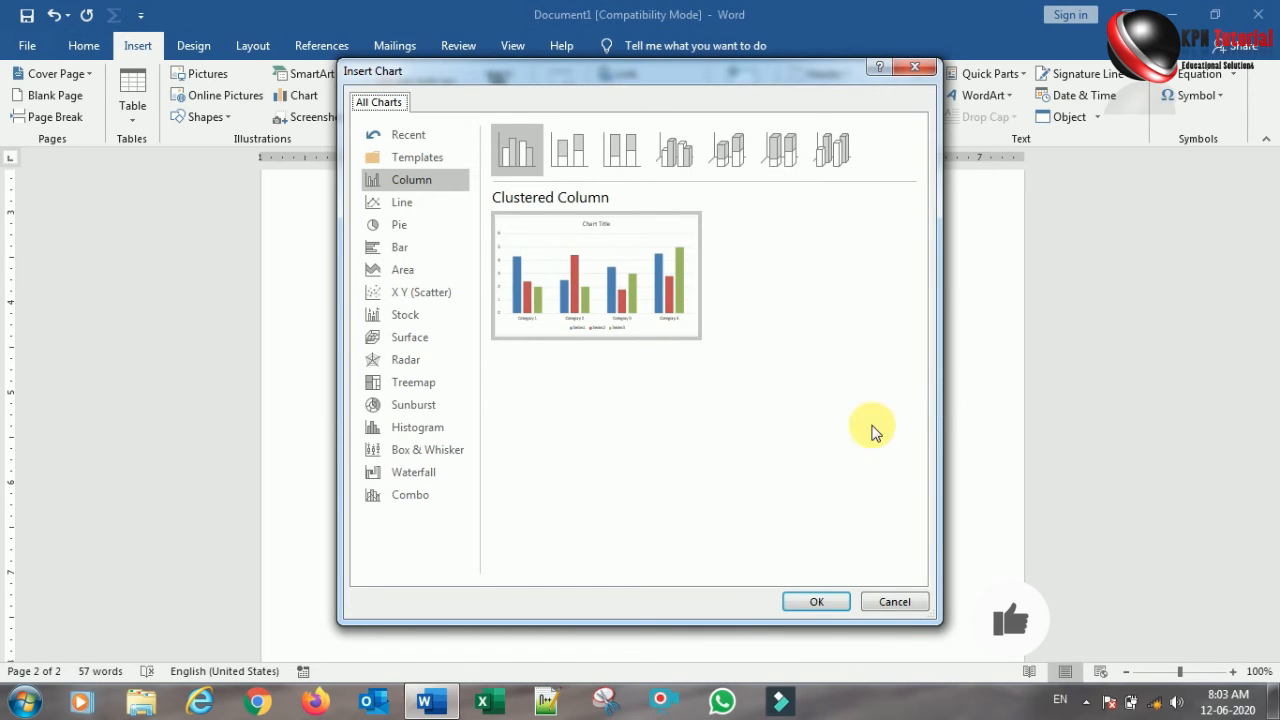
pyautogui.click(816, 601)
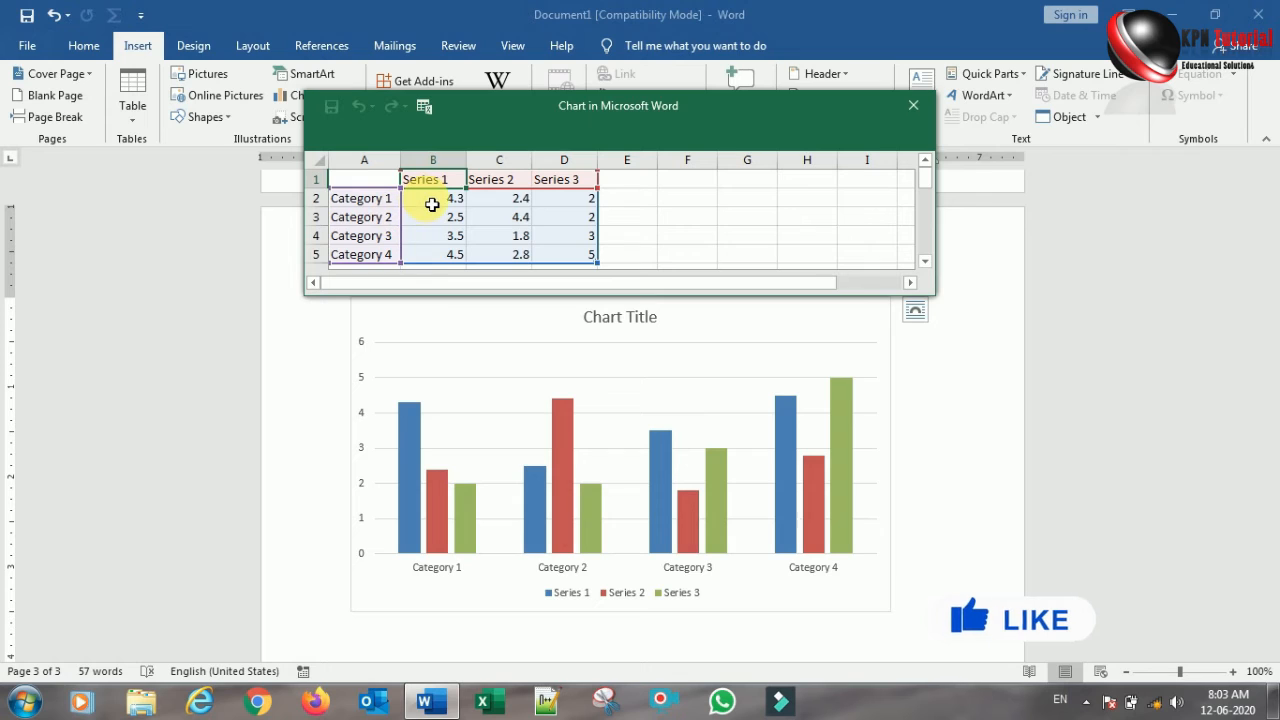
# Step: Set the Series 1 value of Category 1 (cell B2) to 10.01 in the chart's data sheet
pyautogui.click(433, 204)
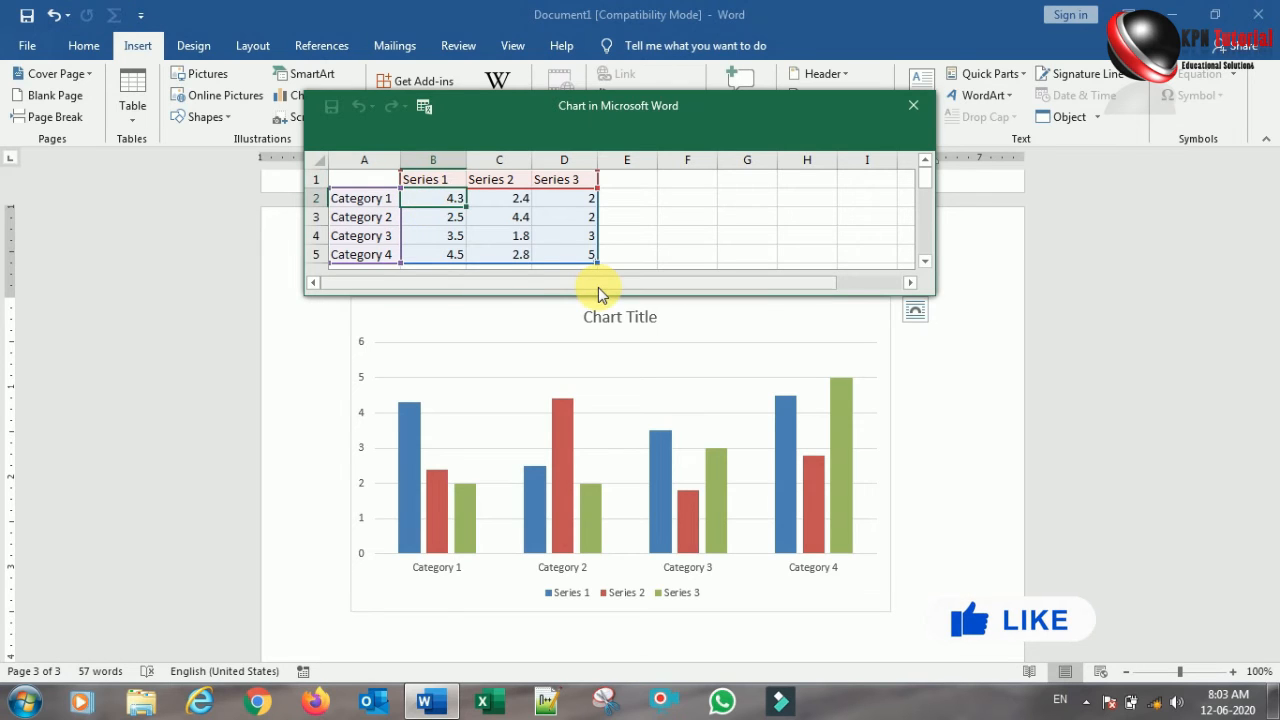
pyautogui.write('10.')
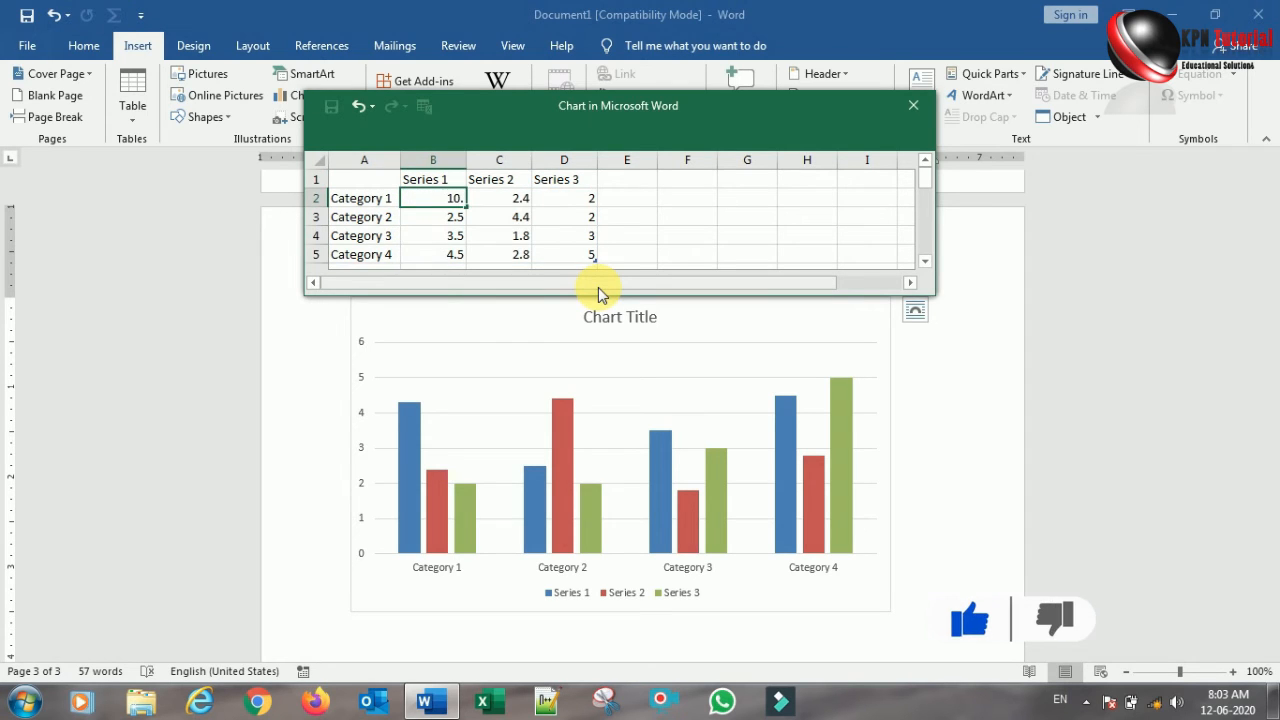
pyautogui.write('01')
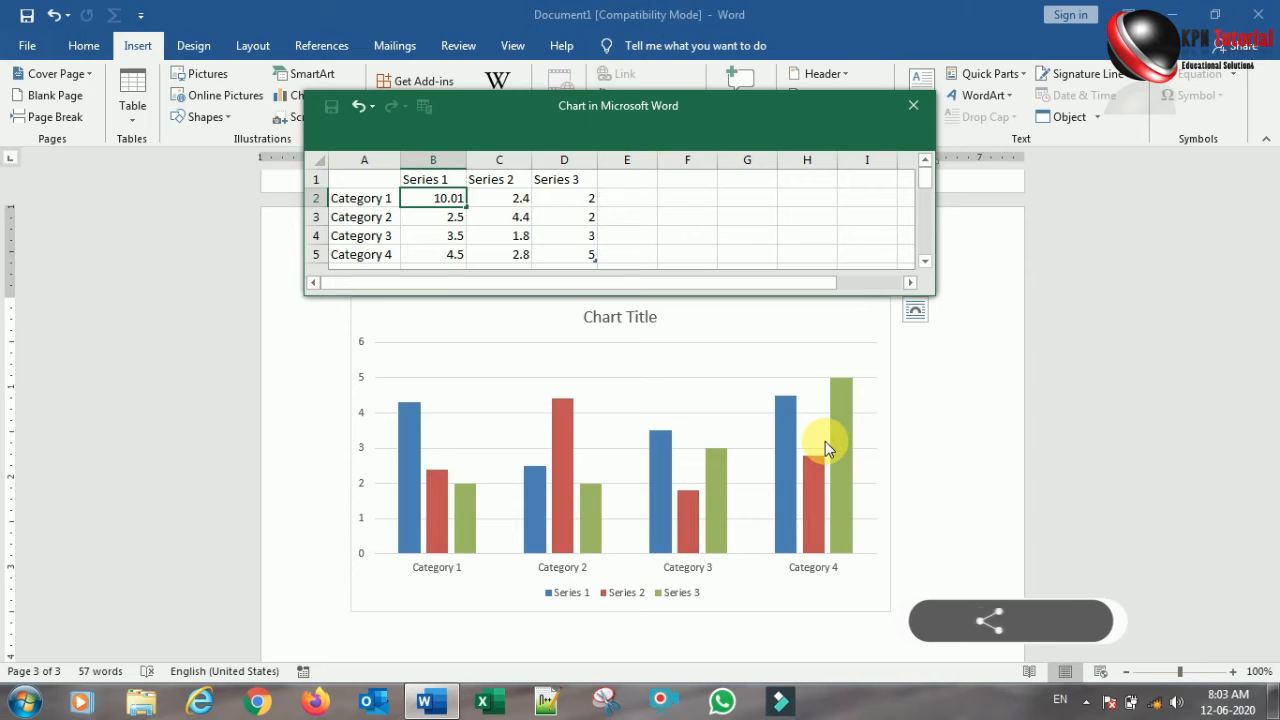
pyautogui.press('Return')
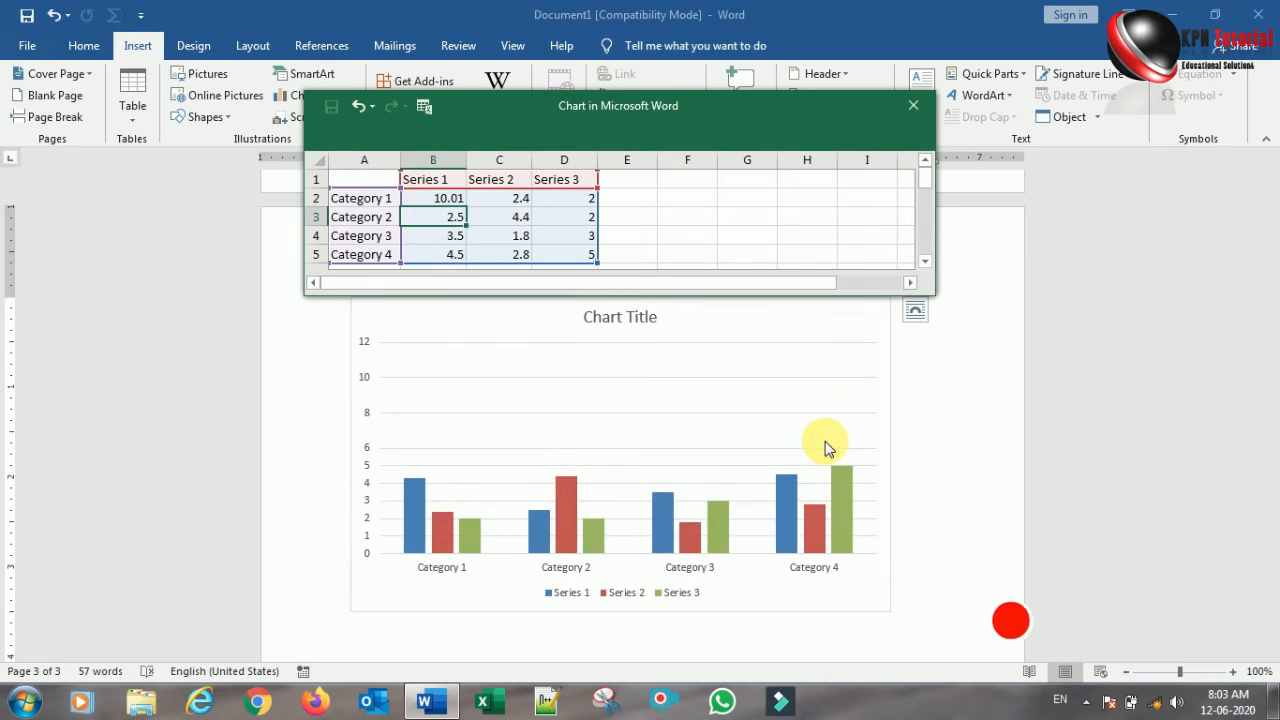